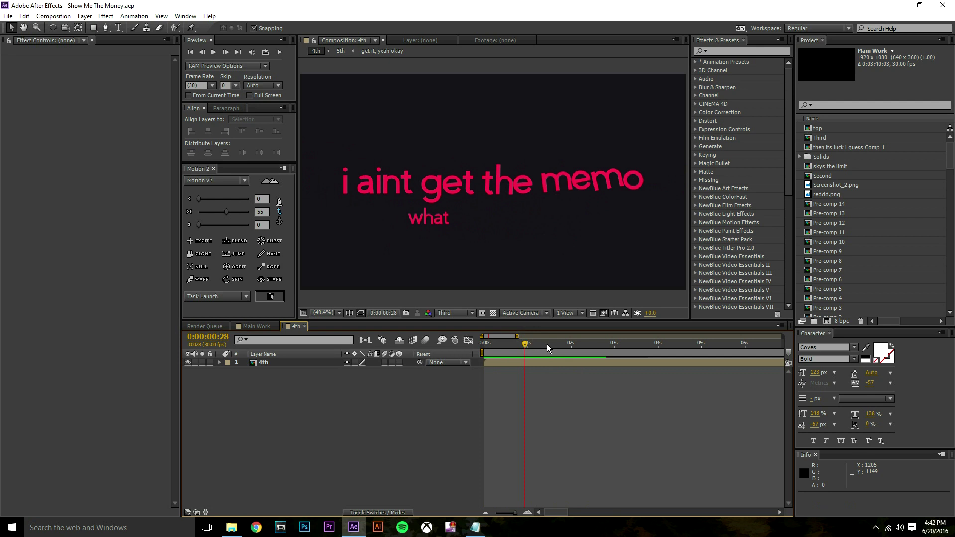
Scrub through the existing lyric animation to review its frames.
{"action": "left_click", "coordinate": [526, 344]}
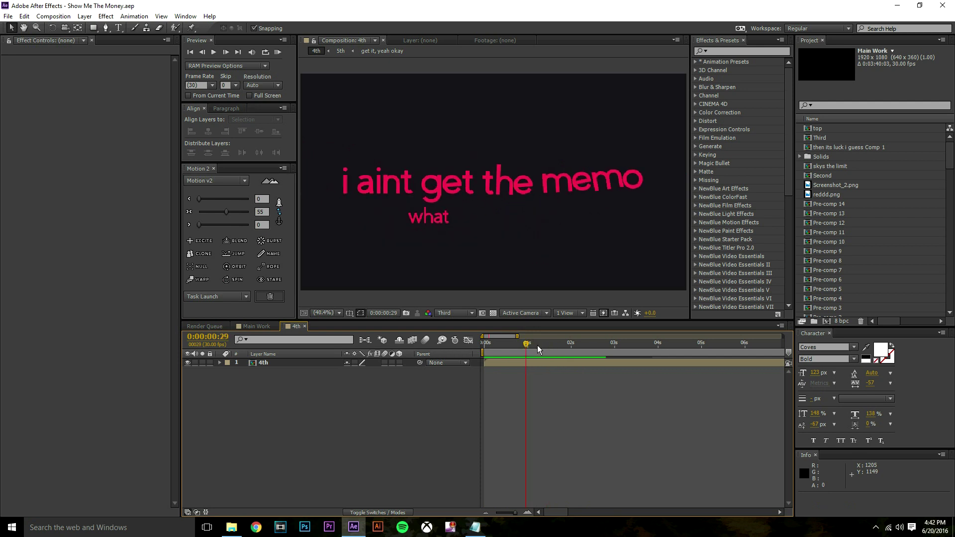
{"action": "left_click", "coordinate": [565, 344]}
{"action": "left_click", "coordinate": [583, 343]}
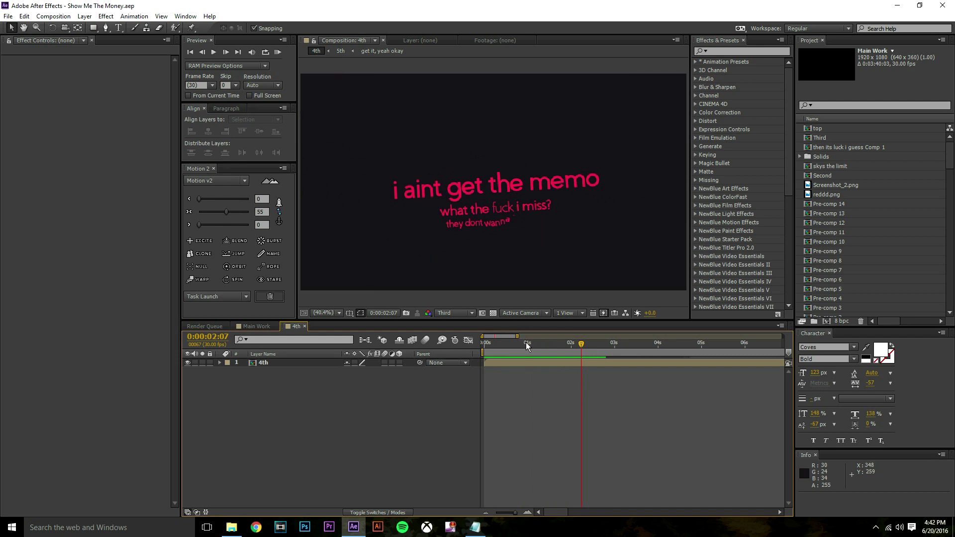
{"action": "mouse_move", "coordinate": [519, 342]}
{"action": "left_mouse_down"}
{"action": "mouse_move", "coordinate": [485, 342]}
{"action": "mouse_move", "coordinate": [593, 351]}
{"action": "mouse_move", "coordinate": [501, 347]}
{"action": "mouse_move", "coordinate": [509, 347]}
{"action": "left_mouse_up"}
Start a new empty After Effects project.
{"action": "left_click", "coordinate": [8, 16]}
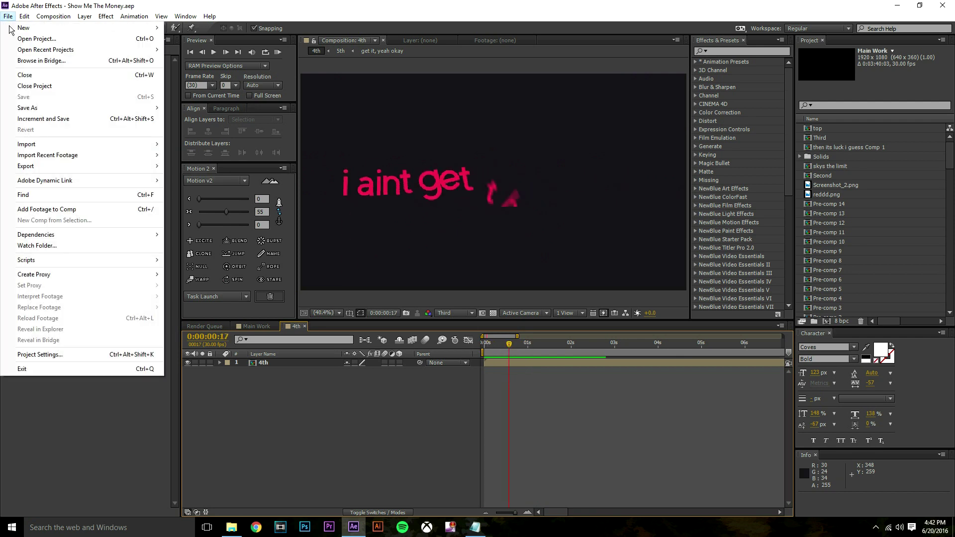
{"action": "mouse_move", "coordinate": [30, 27]}
{"action": "left_click", "coordinate": [253, 28]}
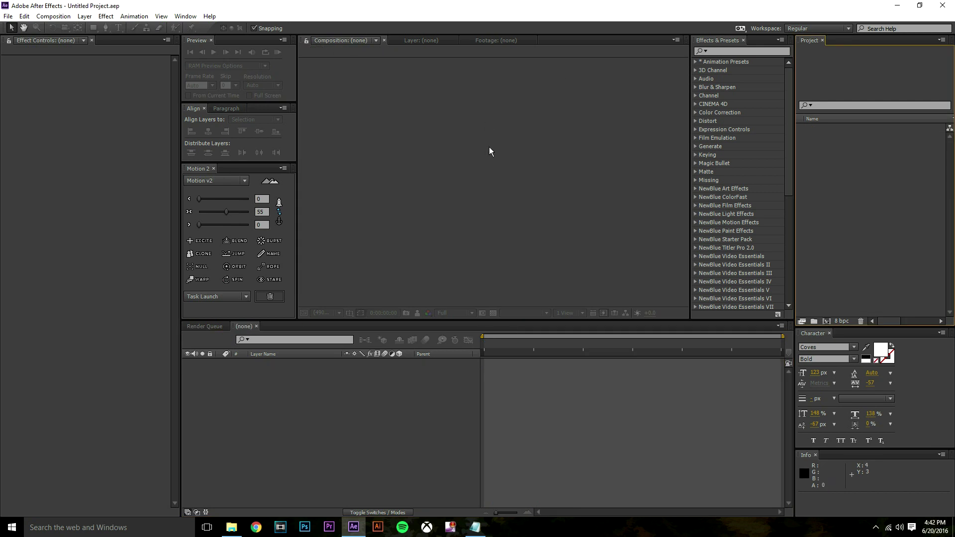
Create Comp 1 at 1920×1080, 30 fps, 8 seconds, with a dark purple background.
{"action": "key", "text": "ctrl+n"}
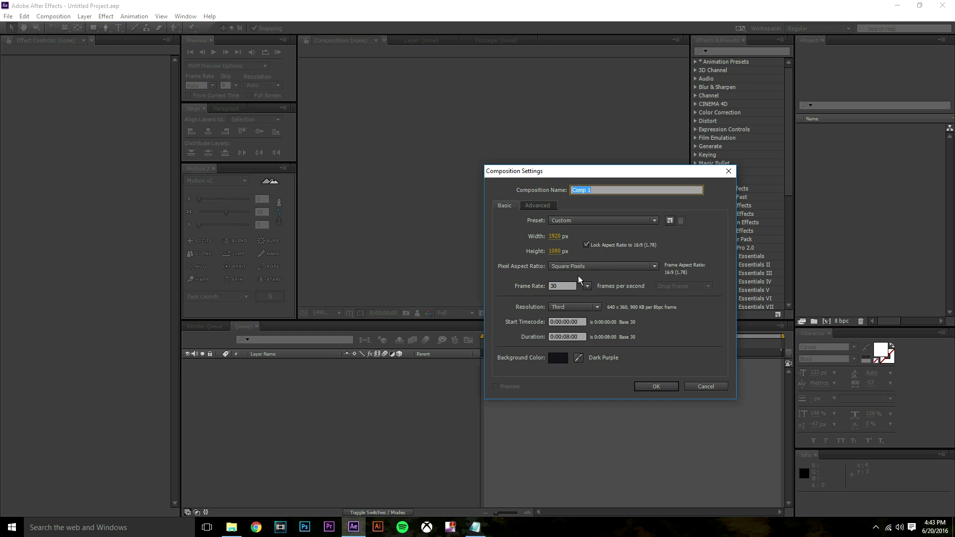
{"action": "left_click", "coordinate": [545, 285]}
{"action": "left_click", "coordinate": [575, 338]}
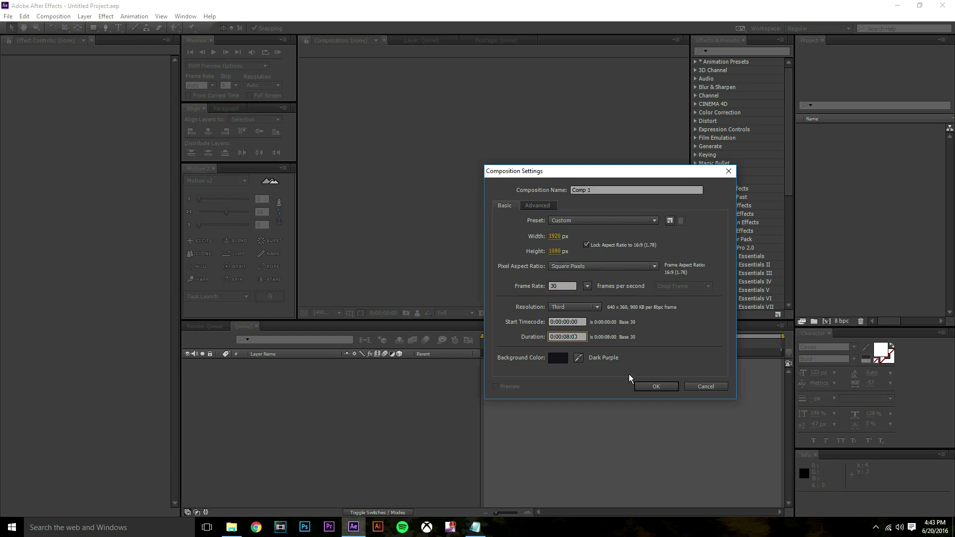
{"action": "left_click", "coordinate": [658, 387]}
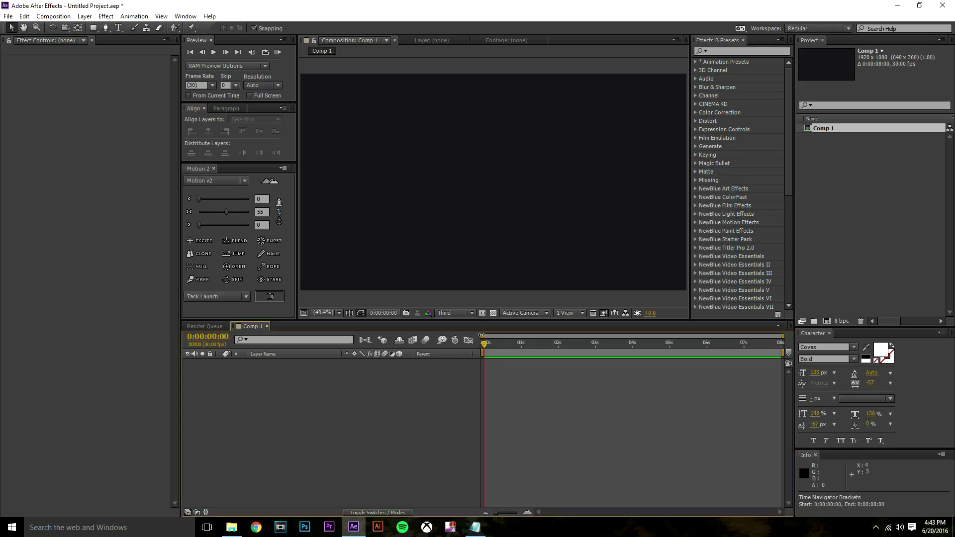
Add a centred text layer reading 'rising/falling bouncy text thing'.
{"action": "left_click", "coordinate": [119, 27]}
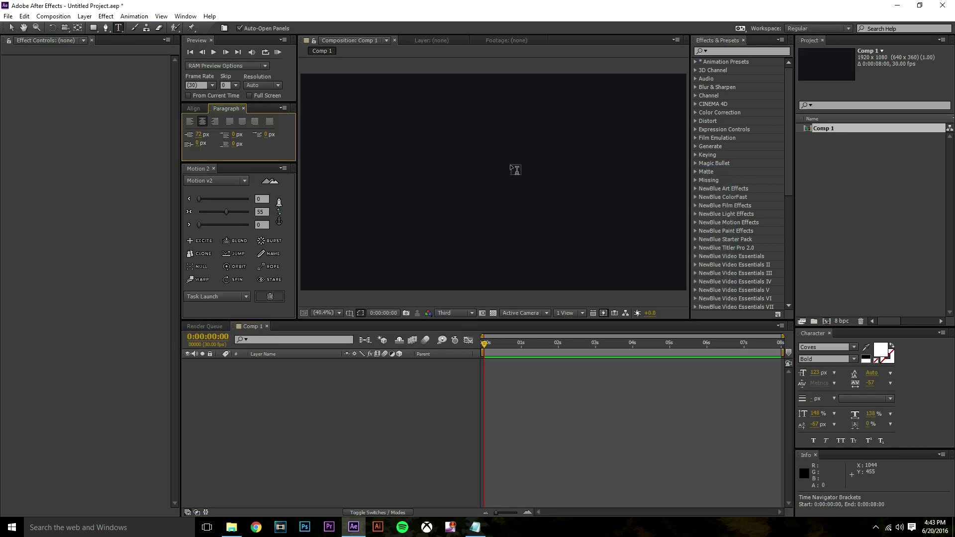
{"action": "left_click", "coordinate": [510, 168]}
{"action": "type", "text": "risi"}
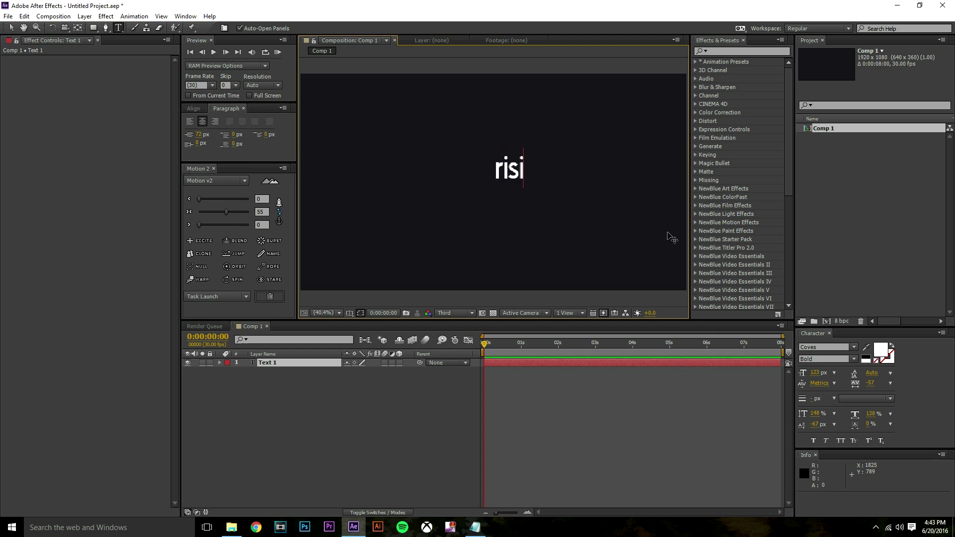
{"action": "type", "text": "ng/falling b"}
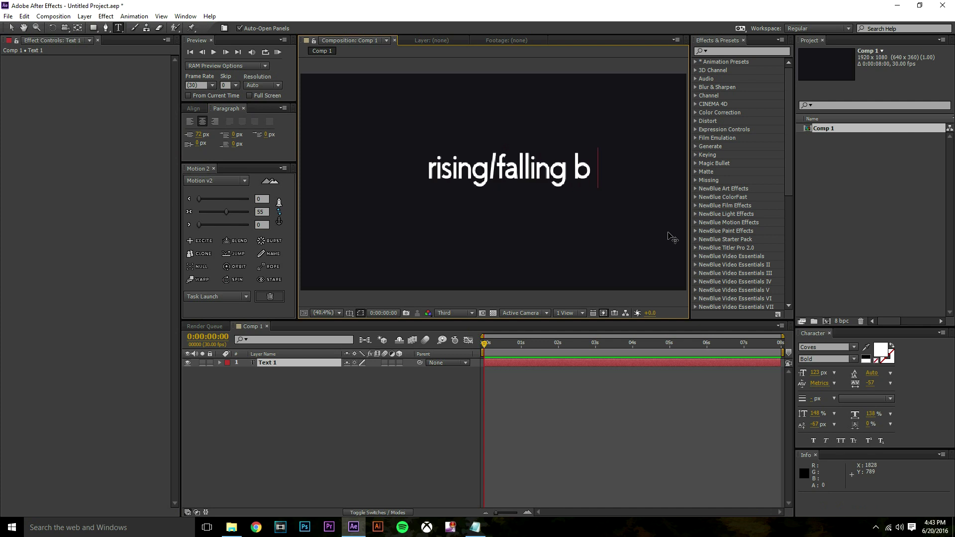
{"action": "type", "text": "ouncy text thing"}
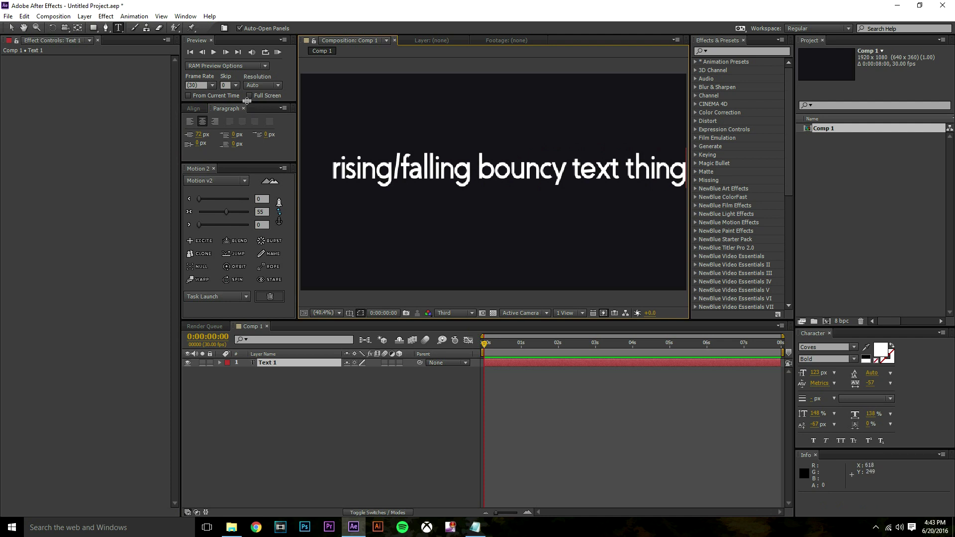
{"action": "left_click", "coordinate": [11, 27]}
{"action": "left_click", "coordinate": [195, 109]}
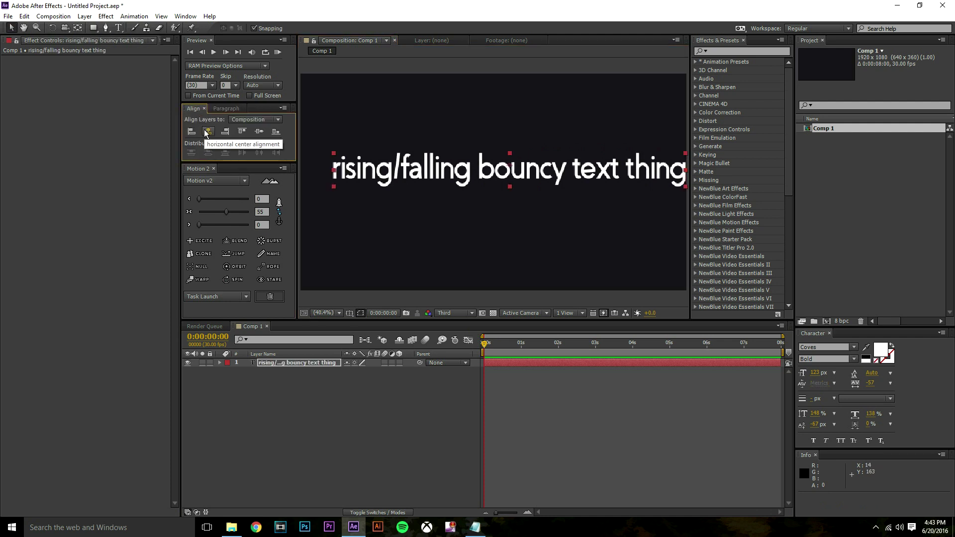
Centre the text layer horizontally and vertically in Comp 1.
{"action": "left_click", "coordinate": [207, 132]}
{"action": "left_click", "coordinate": [259, 132]}
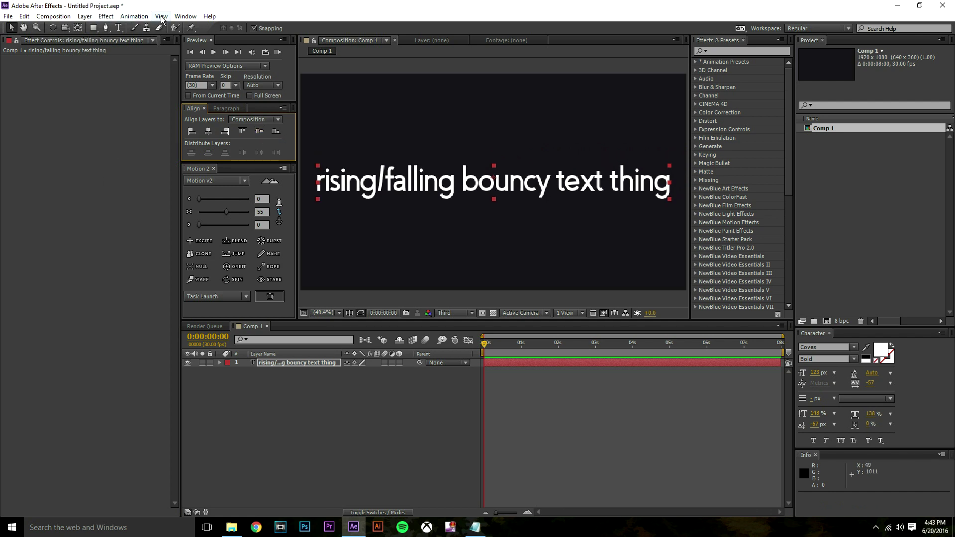
{"action": "left_click", "coordinate": [180, 16]}
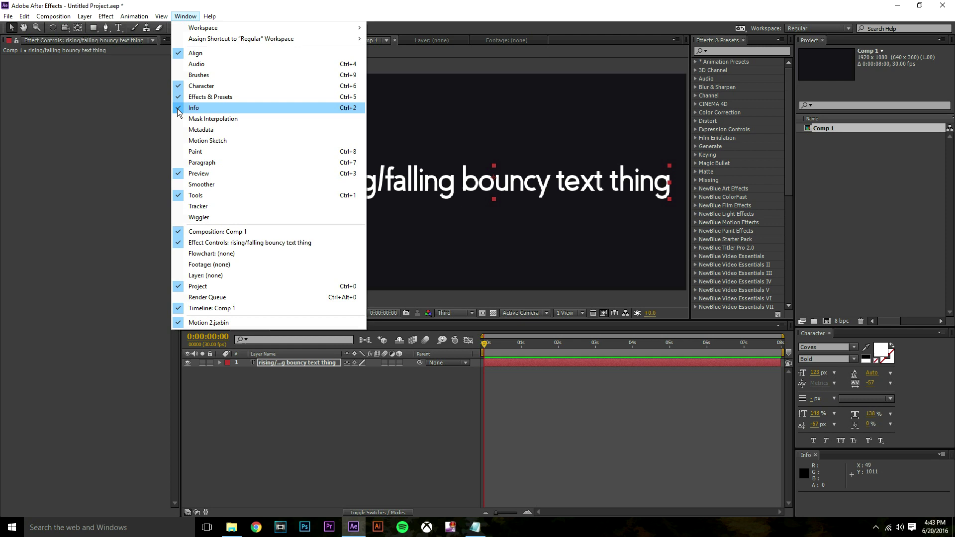
{"action": "left_click", "coordinate": [242, 380]}
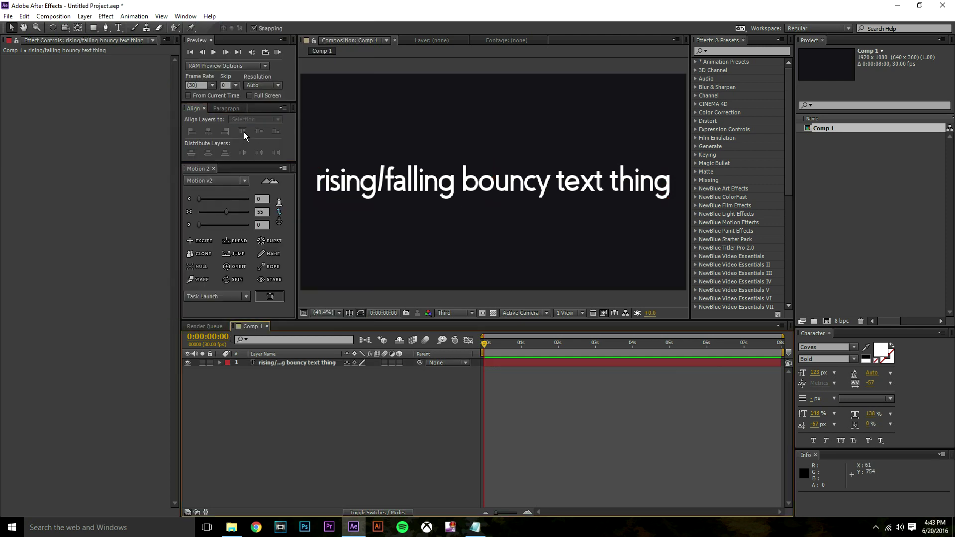
{"action": "left_click", "coordinate": [285, 361]}
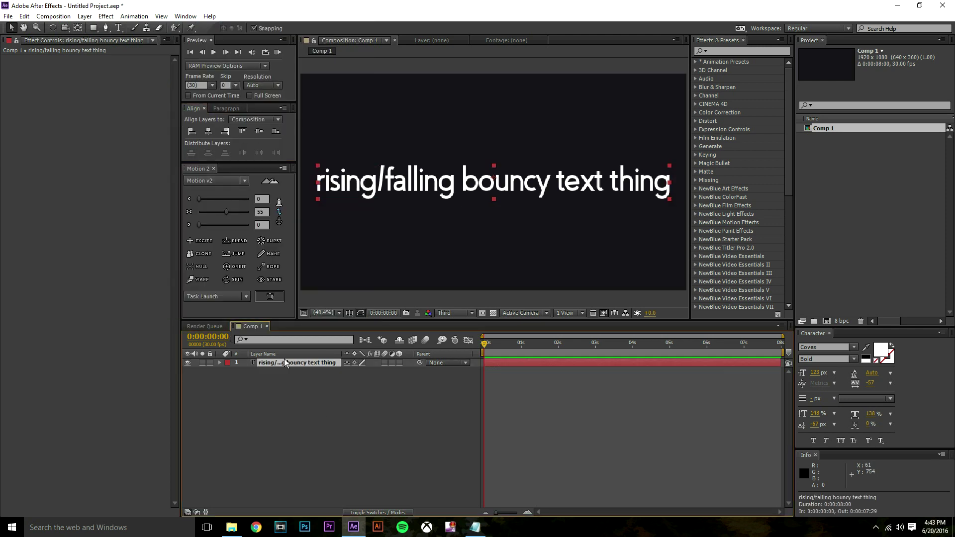
{"action": "left_click", "coordinate": [208, 133]}
{"action": "left_click", "coordinate": [242, 131]}
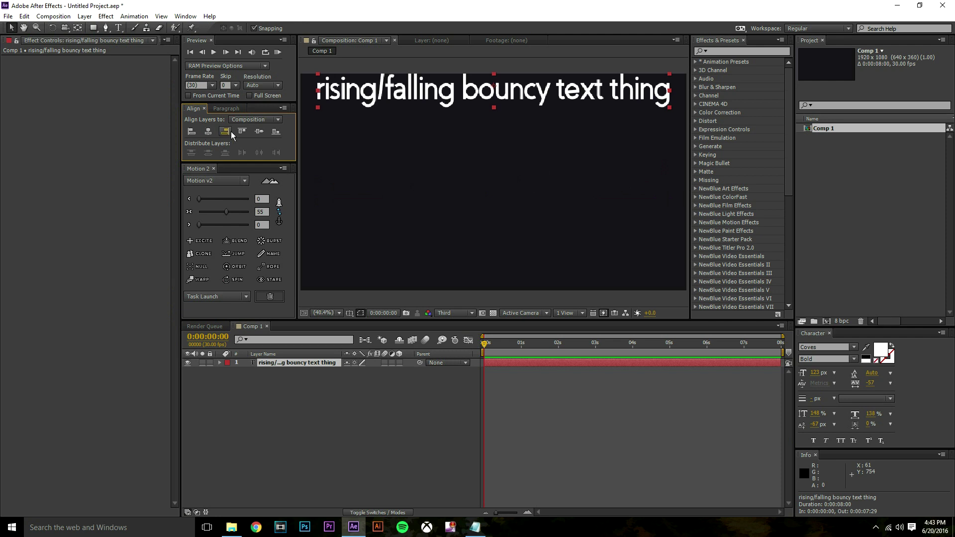
{"action": "left_click", "coordinate": [258, 131]}
{"action": "left_click", "coordinate": [359, 409]}
Scale the text to 99.7, 90.1% and preview the playback.
{"action": "left_click", "coordinate": [322, 365]}
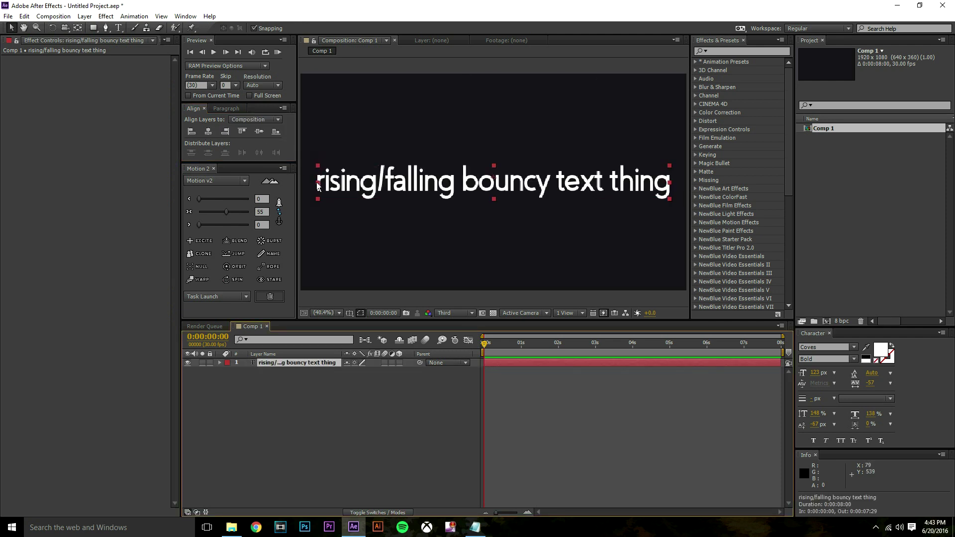
{"action": "left_click_drag", "start_coordinate": [318, 184], "coordinate": [298, 185]}
{"action": "left_click", "coordinate": [312, 365]}
{"action": "key", "text": "s"}
{"action": "mouse_move", "coordinate": [358, 371]}
{"action": "left_mouse_down"}
{"action": "mouse_move", "coordinate": [344, 371]}
{"action": "mouse_move", "coordinate": [353, 371]}
{"action": "left_mouse_up"}
{"action": "left_click", "coordinate": [355, 407]}
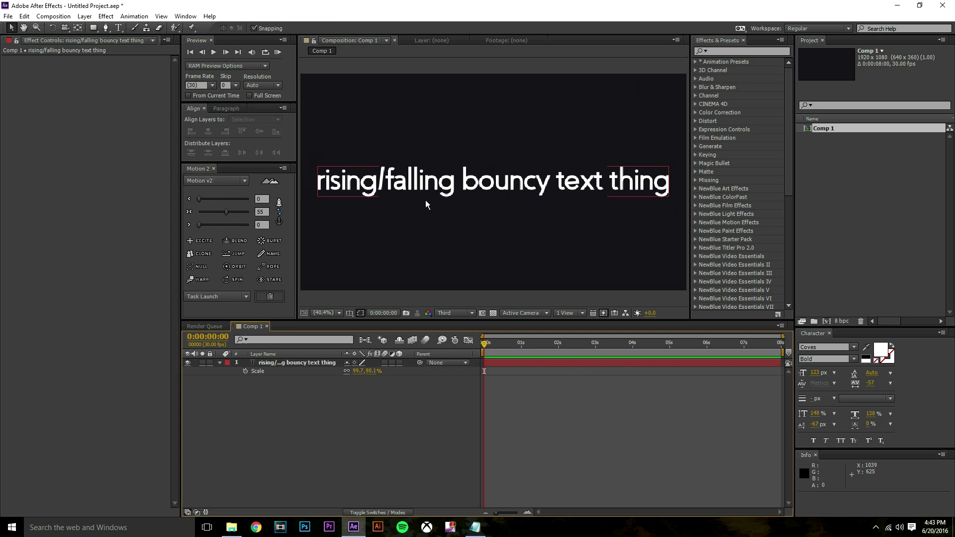
{"action": "left_click_drag", "start_coordinate": [484, 347], "coordinate": [473, 390]}
{"action": "key", "text": "space"}
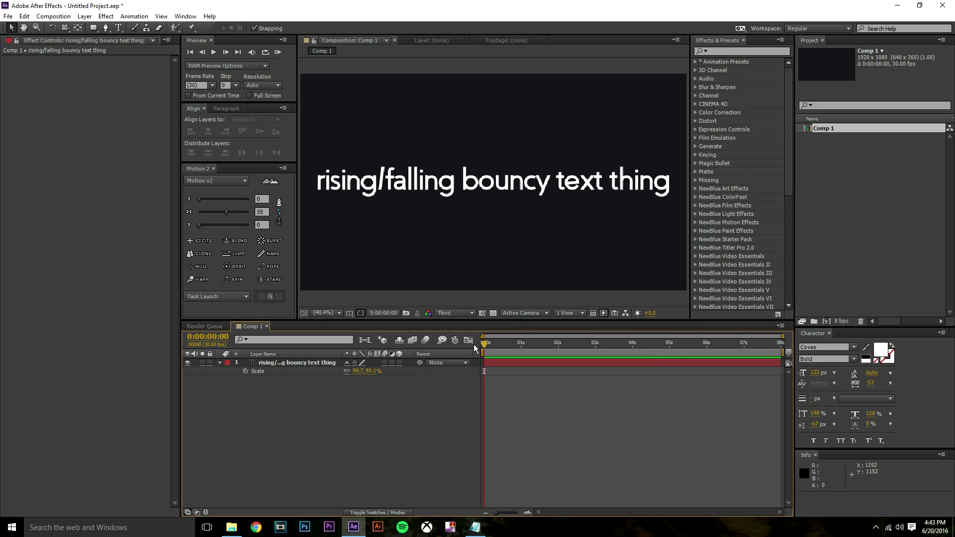
{"action": "left_click", "coordinate": [288, 364]}
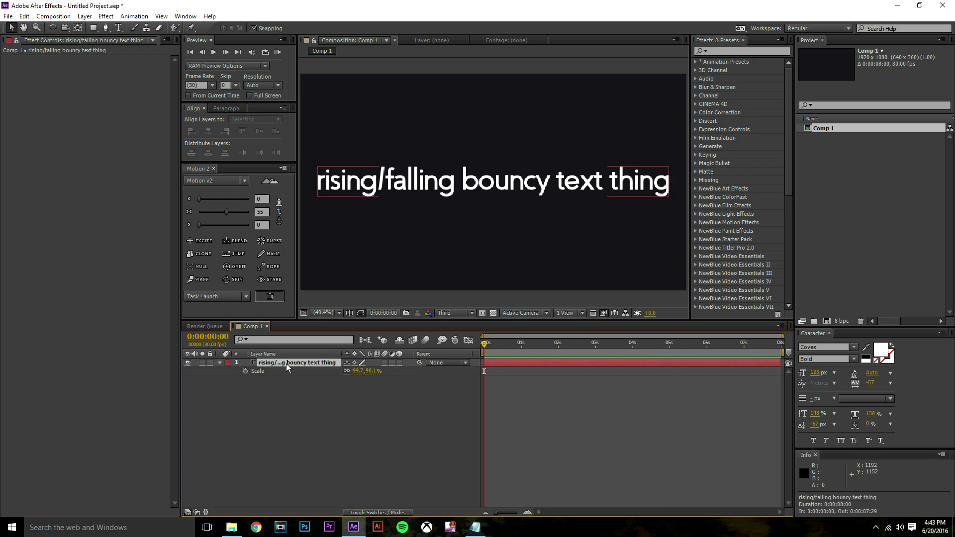
Try a Scale keyframe shrinking the text to 49.7, 44.9%, then undo and remove the Scale animation.
{"action": "left_click", "coordinate": [219, 362]}
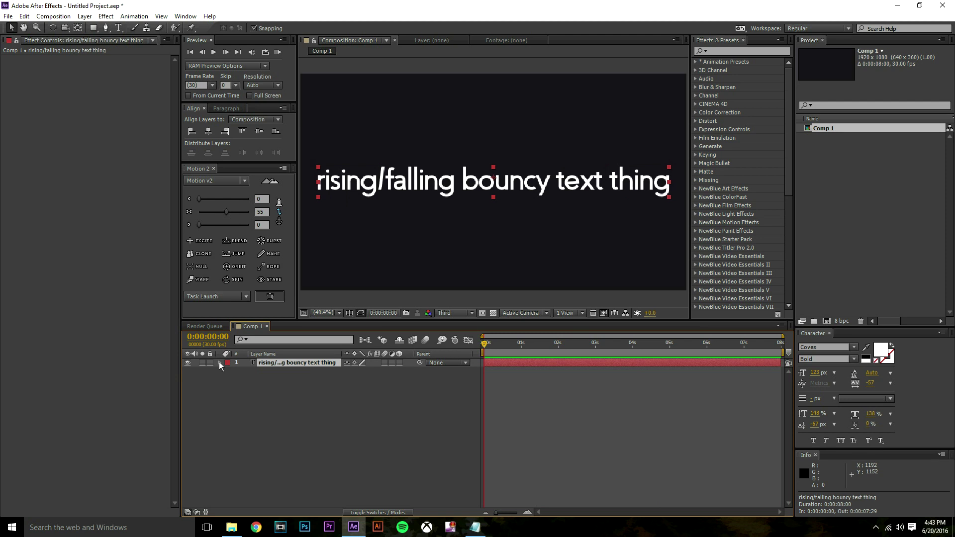
{"action": "key", "text": "s"}
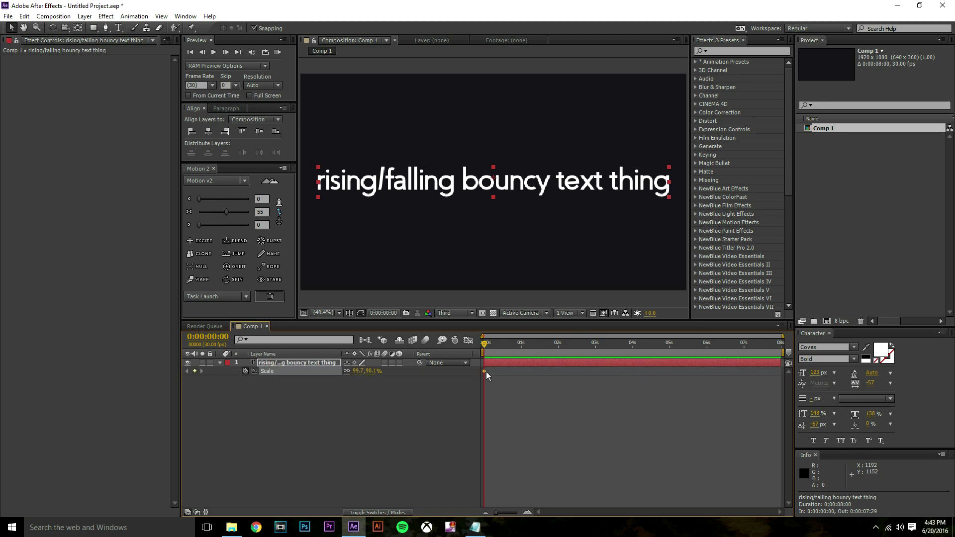
{"action": "left_click_drag", "start_coordinate": [485, 372], "coordinate": [494, 372]}
{"action": "left_click_drag", "start_coordinate": [357, 374], "coordinate": [335, 373]}
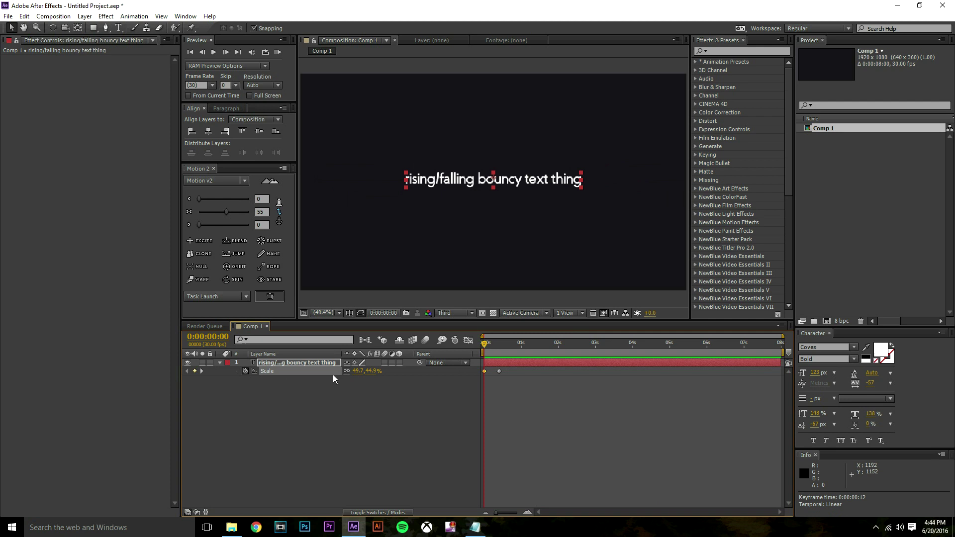
{"action": "left_click", "coordinate": [678, 439]}
{"action": "key", "text": "space"}
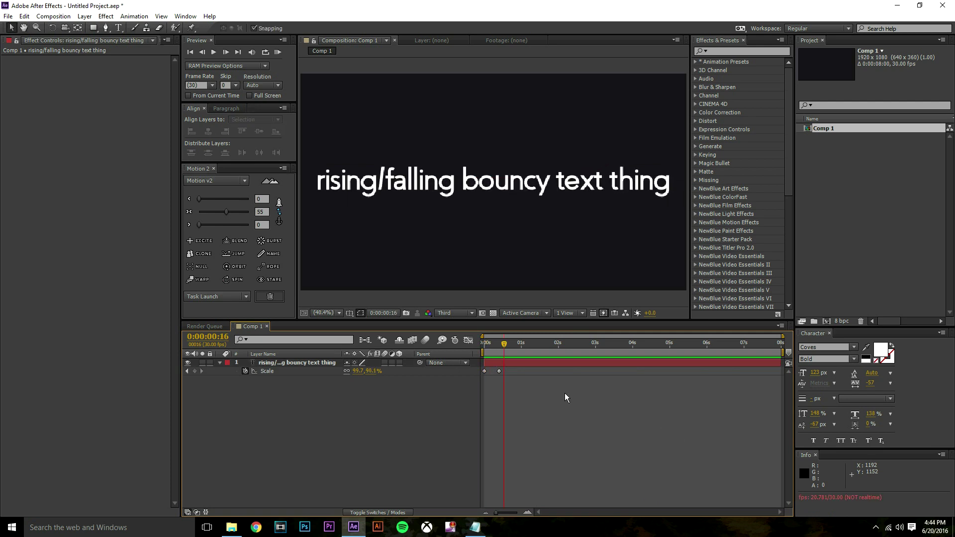
{"action": "key", "text": "ctrl+z"}
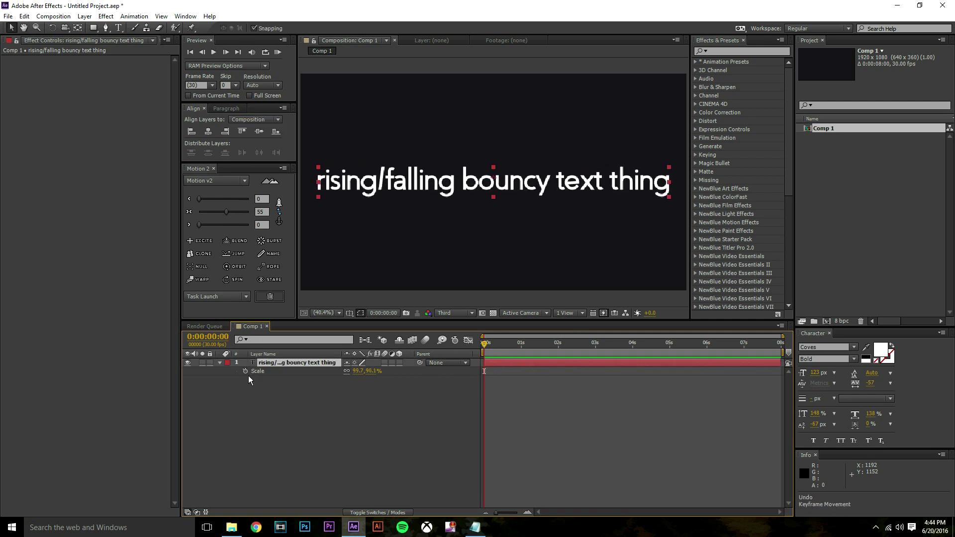
{"action": "left_click", "coordinate": [245, 371]}
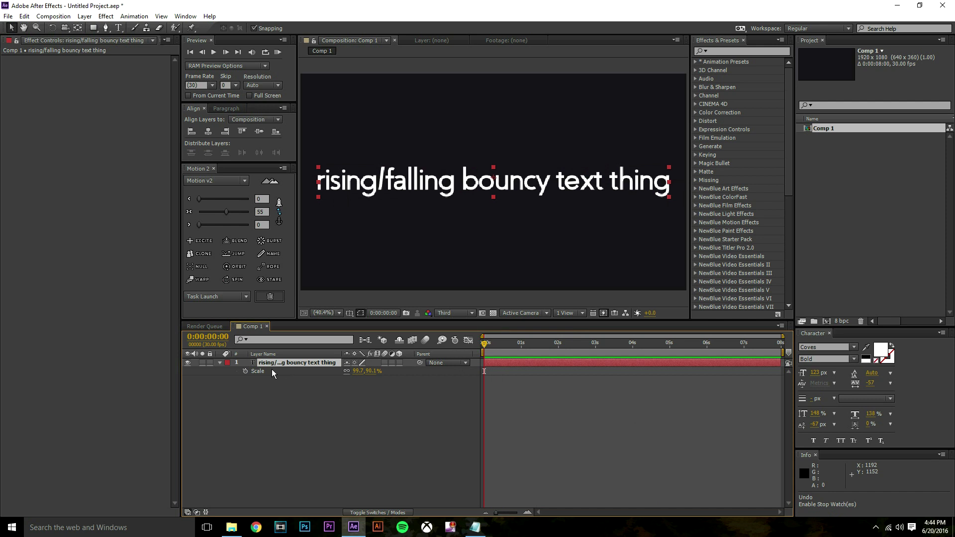
{"action": "left_click", "coordinate": [220, 364]}
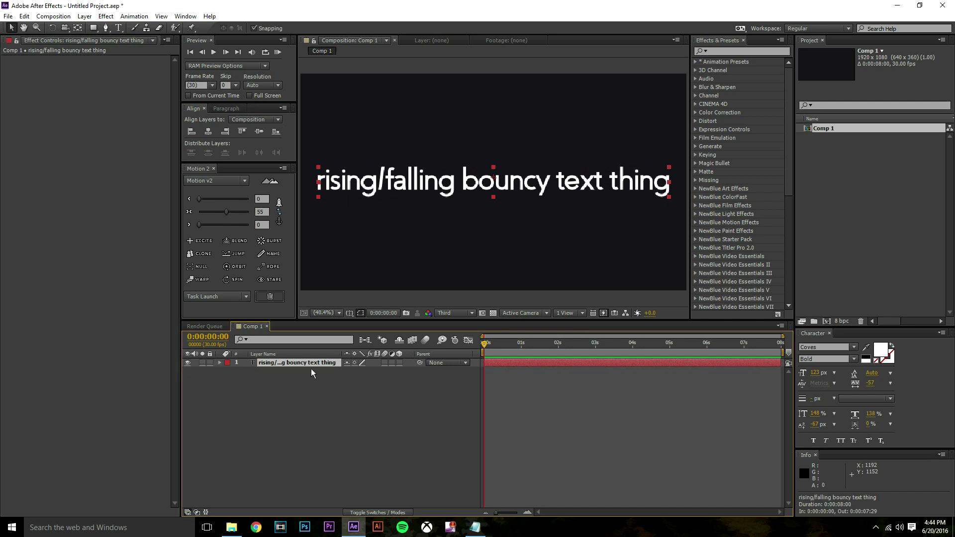
Add a per-character Scale animator (Animator 1) to the text layer.
{"action": "left_click", "coordinate": [220, 363]}
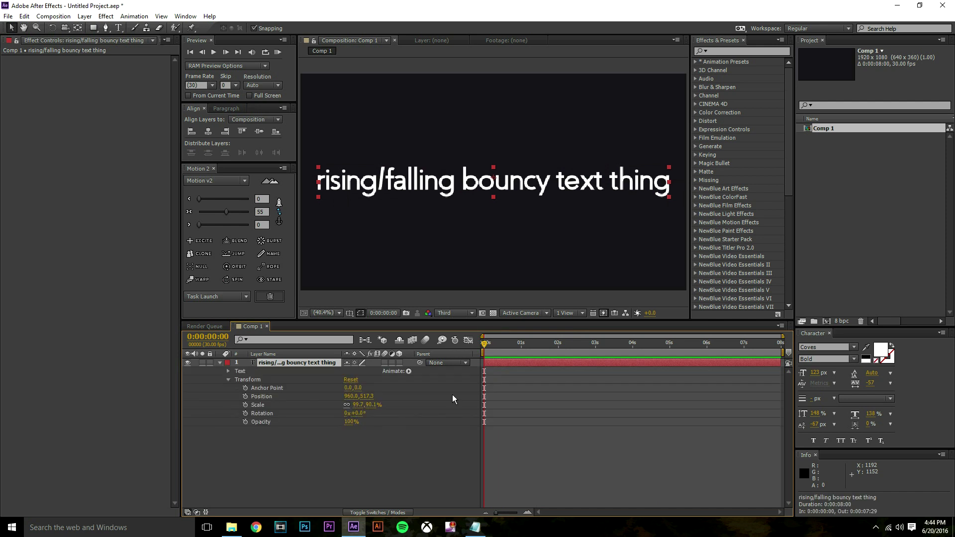
{"action": "left_click", "coordinate": [408, 371]}
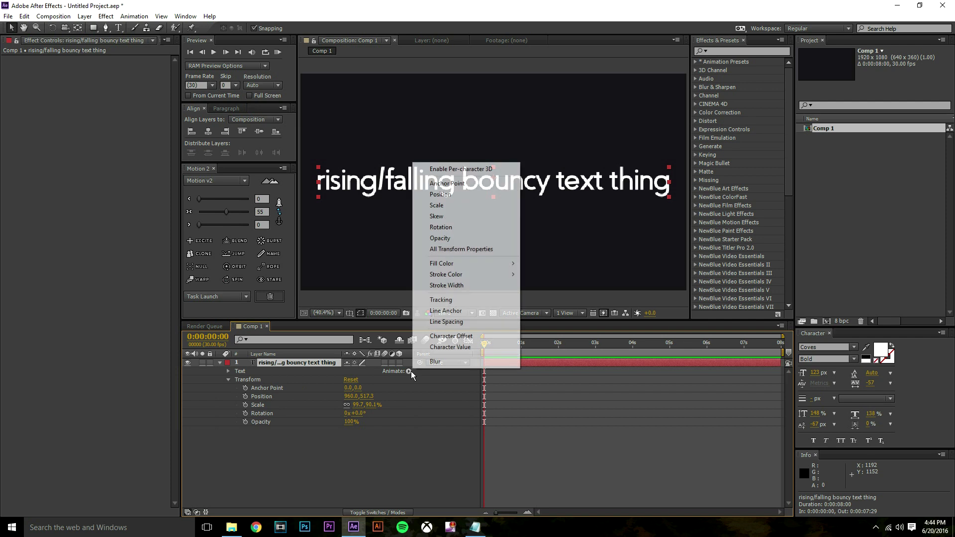
{"action": "left_click", "coordinate": [438, 206]}
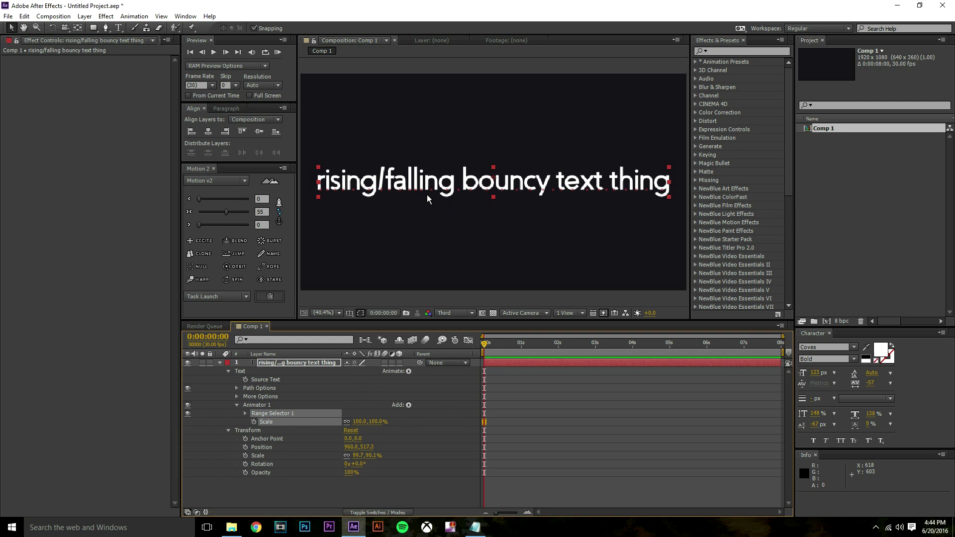
{"action": "scroll", "coordinate": [437, 192], "scroll_direction": "up", "scroll_amount": 1}
{"action": "scroll", "coordinate": [437, 192], "scroll_direction": "up", "scroll_amount": 2}
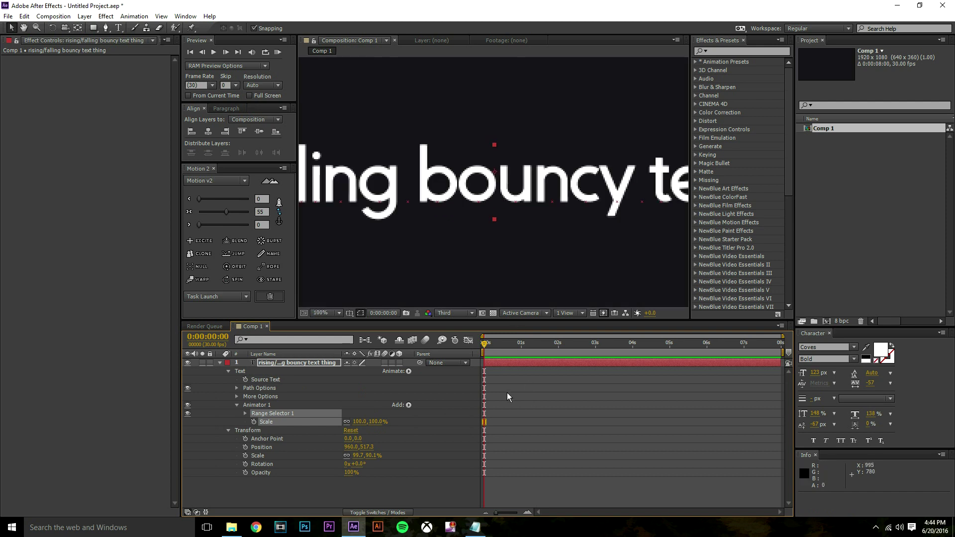
{"action": "scroll", "coordinate": [458, 227], "scroll_direction": "down", "scroll_amount": 2}
{"action": "scroll", "coordinate": [455, 232], "scroll_direction": "down", "scroll_amount": 2}
{"action": "scroll", "coordinate": [423, 294], "scroll_direction": "up", "scroll_amount": 2}
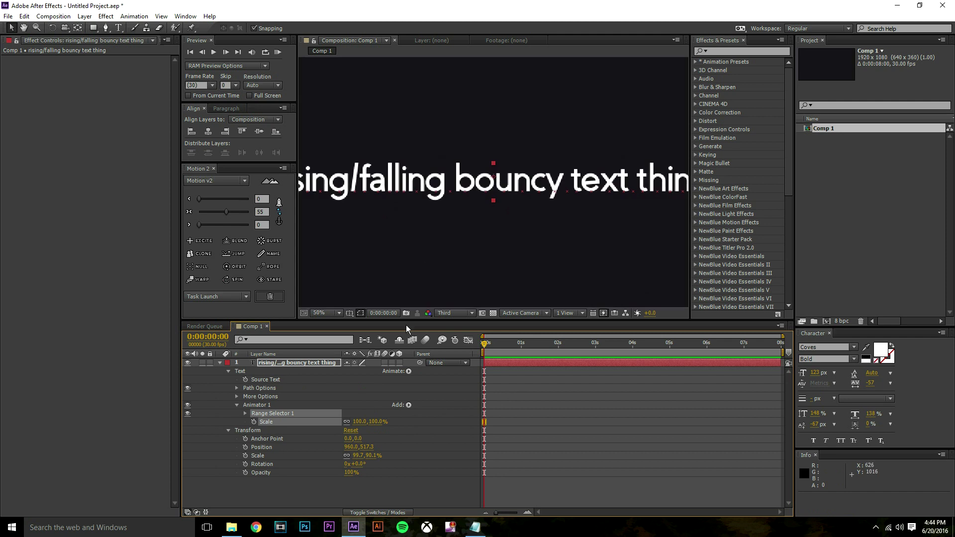
{"action": "scroll", "coordinate": [420, 210], "scroll_direction": "down", "scroll_amount": 2}
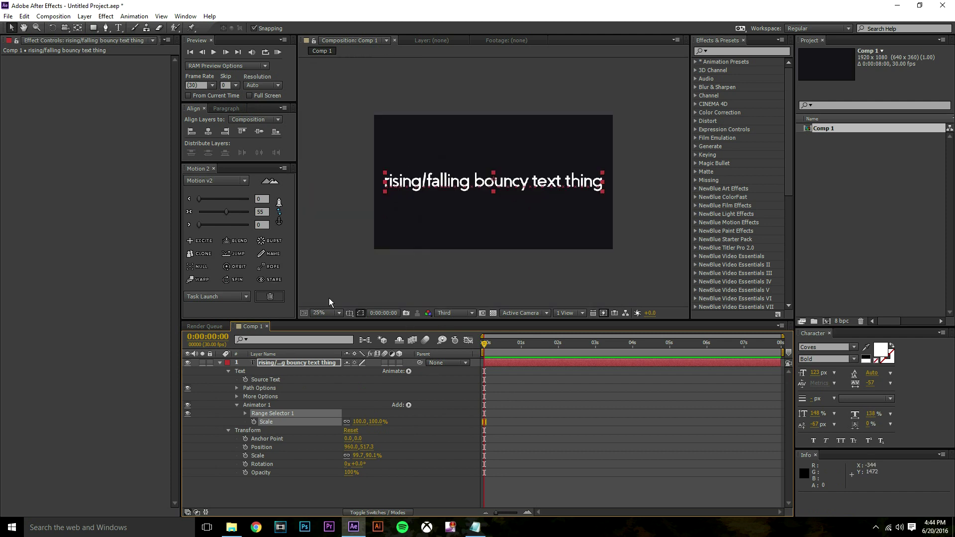
Fit the viewer and keyframe Animator 1 Scale from 0% at 0 s to 100% at 1 s.
{"action": "left_click", "coordinate": [330, 312]}
{"action": "left_click", "coordinate": [331, 324]}
{"action": "left_click", "coordinate": [464, 412]}
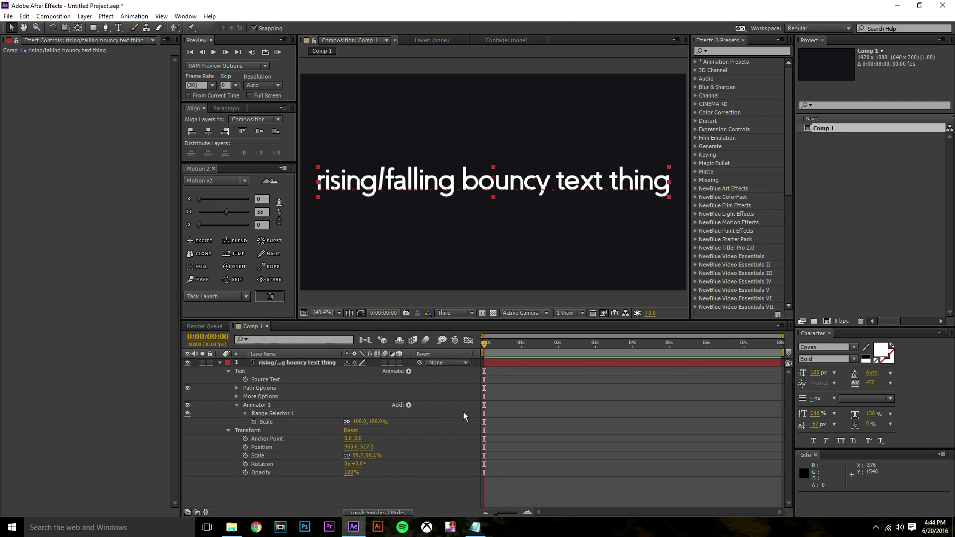
{"action": "left_click", "coordinate": [268, 413]}
{"action": "left_click", "coordinate": [254, 422]}
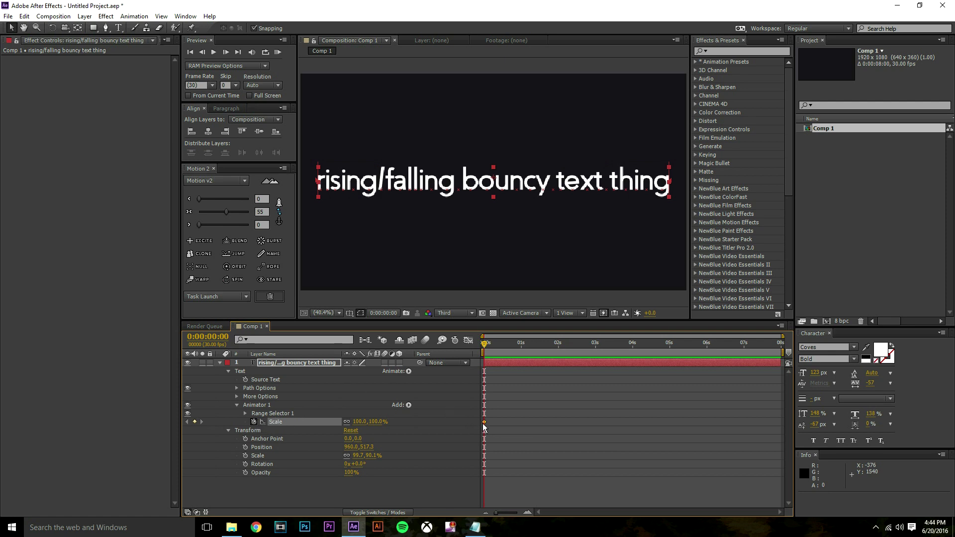
{"action": "left_click_drag", "start_coordinate": [484, 422], "coordinate": [523, 422]}
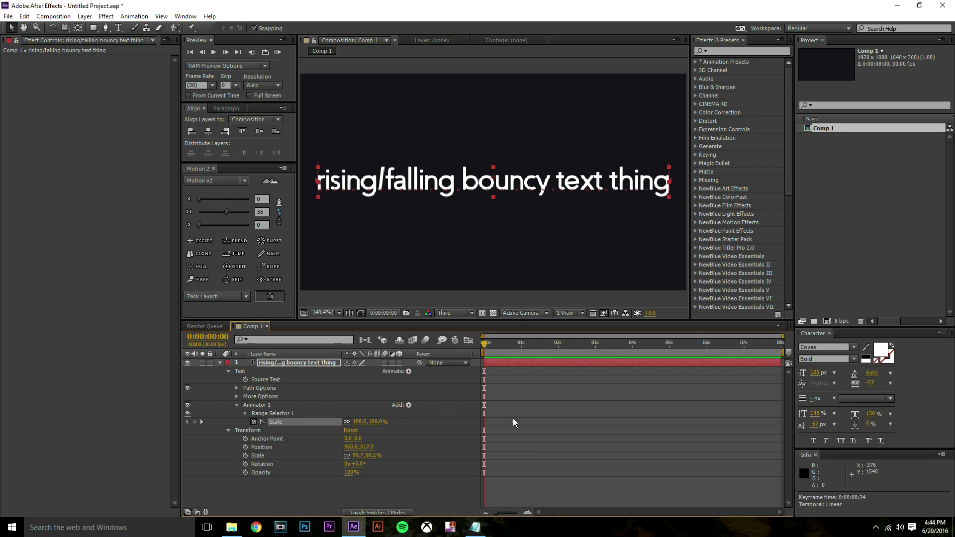
{"action": "left_click", "coordinate": [374, 422]}
{"action": "type", "text": "0"}
{"action": "key", "text": "Return"}
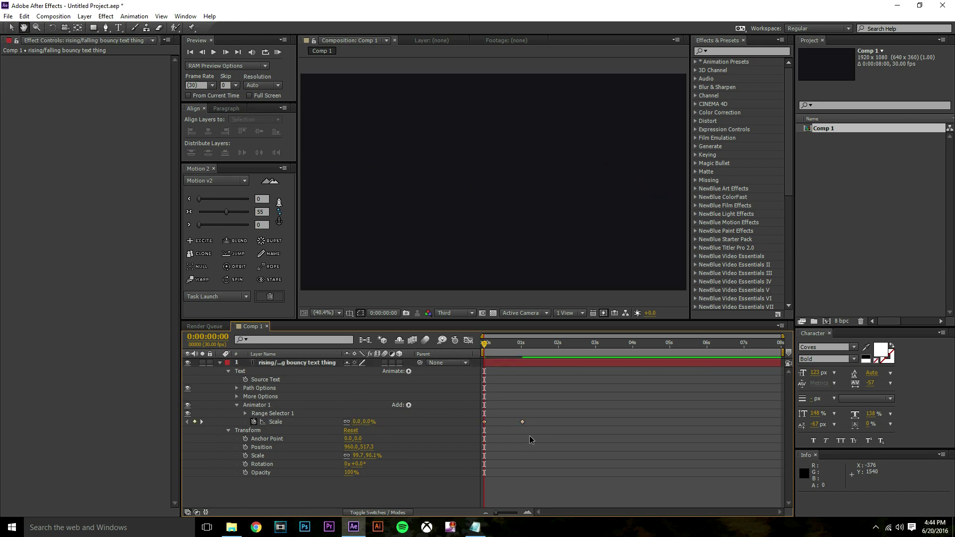
{"action": "key", "text": "space"}
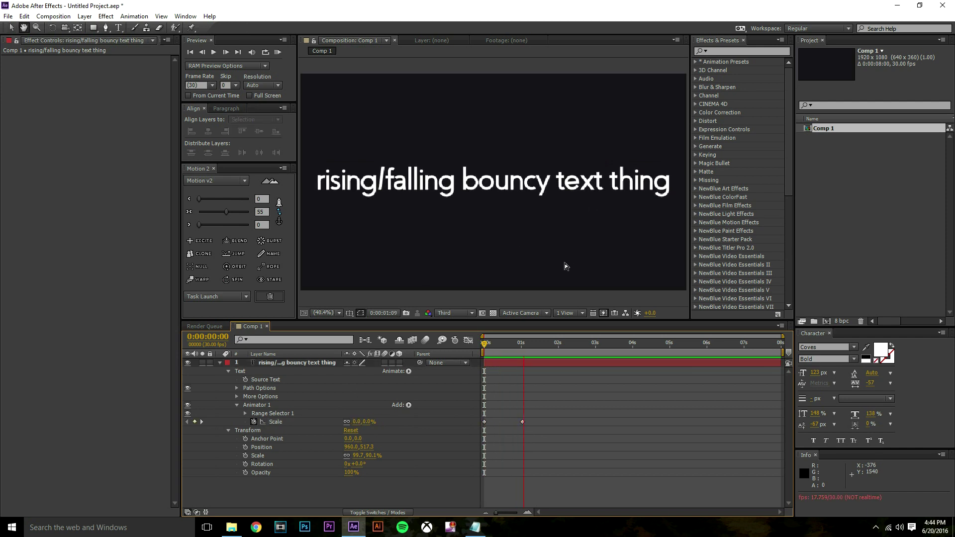
{"action": "left_click", "coordinate": [538, 338]}
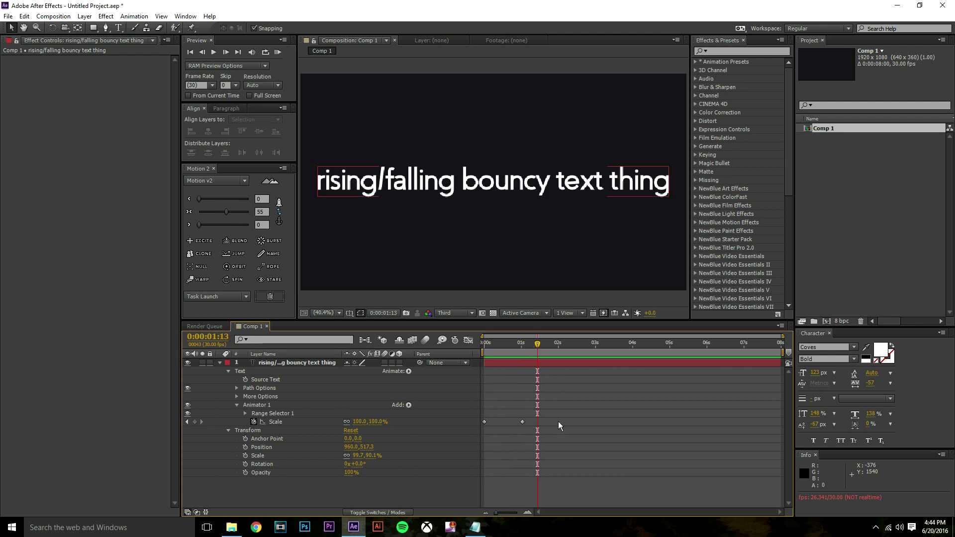
Select both Scale keyframes and replay the scale-up preview.
{"action": "left_click_drag", "start_coordinate": [557, 423], "coordinate": [478, 426]}
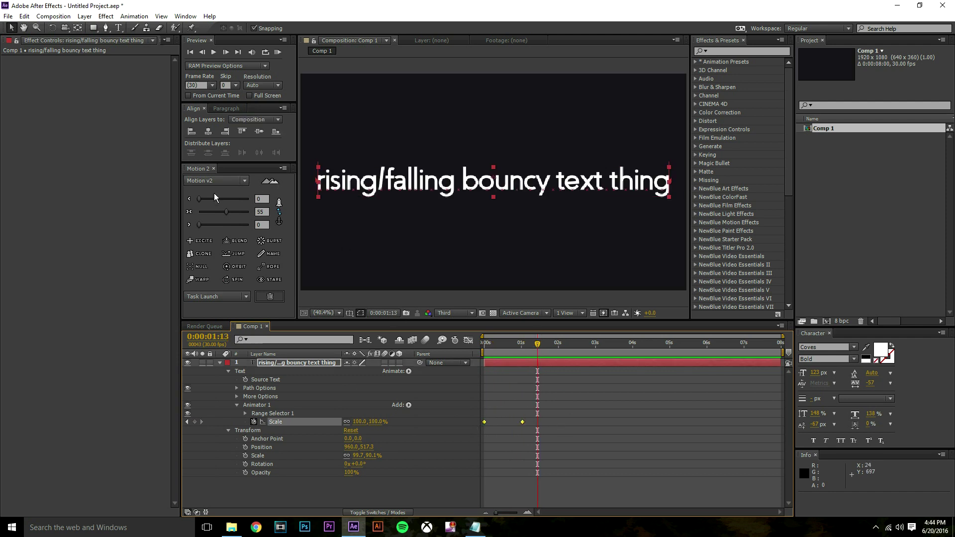
{"action": "left_click", "coordinate": [189, 209]}
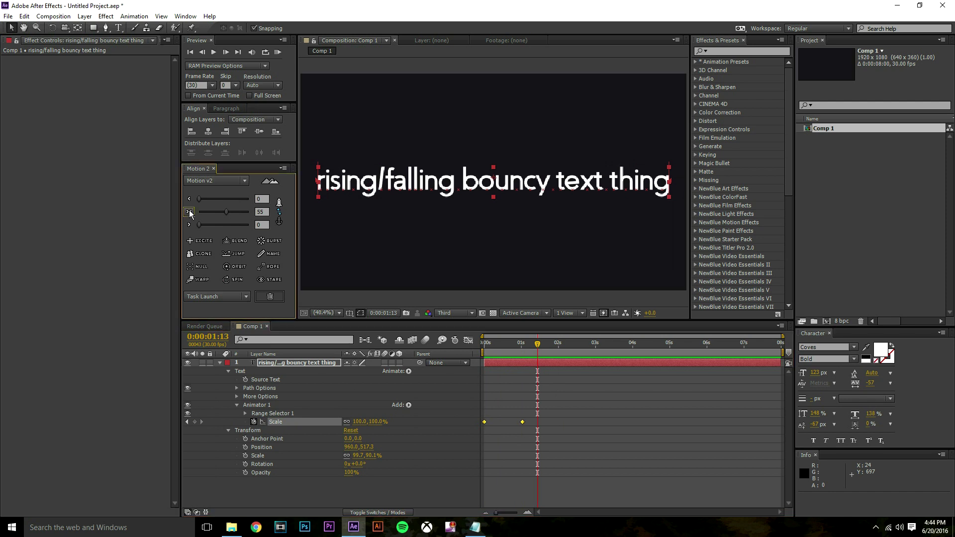
{"action": "left_click", "coordinate": [566, 435]}
{"action": "left_click_drag", "start_coordinate": [520, 345], "coordinate": [455, 345]}
{"action": "key", "text": "space"}
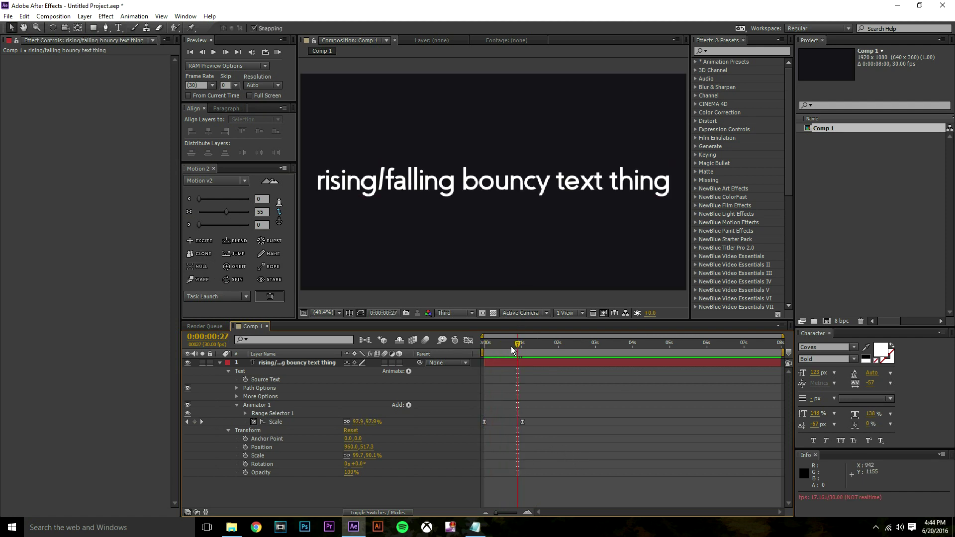
{"action": "left_click_drag", "start_coordinate": [512, 346], "coordinate": [471, 341]}
{"action": "key", "text": "space"}
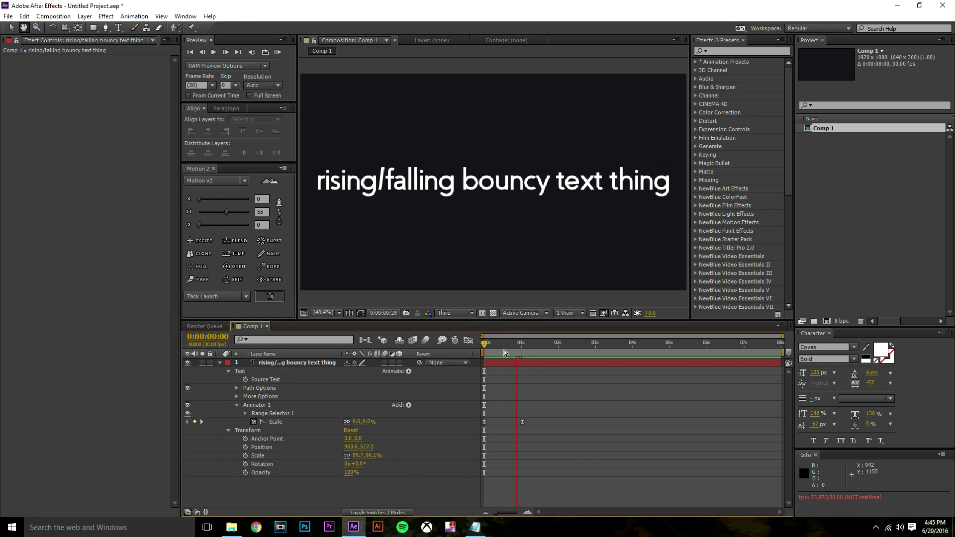
{"action": "left_click", "coordinate": [523, 422]}
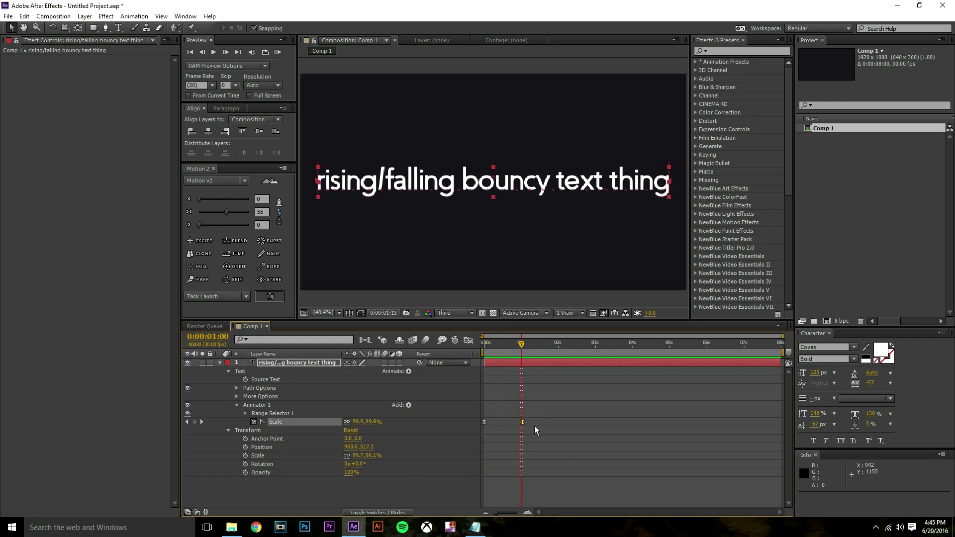
Apply Easy Ease to both Scale keyframes and preview the eased animation.
{"action": "left_click_drag", "start_coordinate": [534, 426], "coordinate": [476, 420]}
{"action": "key", "text": "F9"}
{"action": "key", "text": "ctrl+shift+a"}
{"action": "left_click_drag", "start_coordinate": [537, 343], "coordinate": [482, 352]}
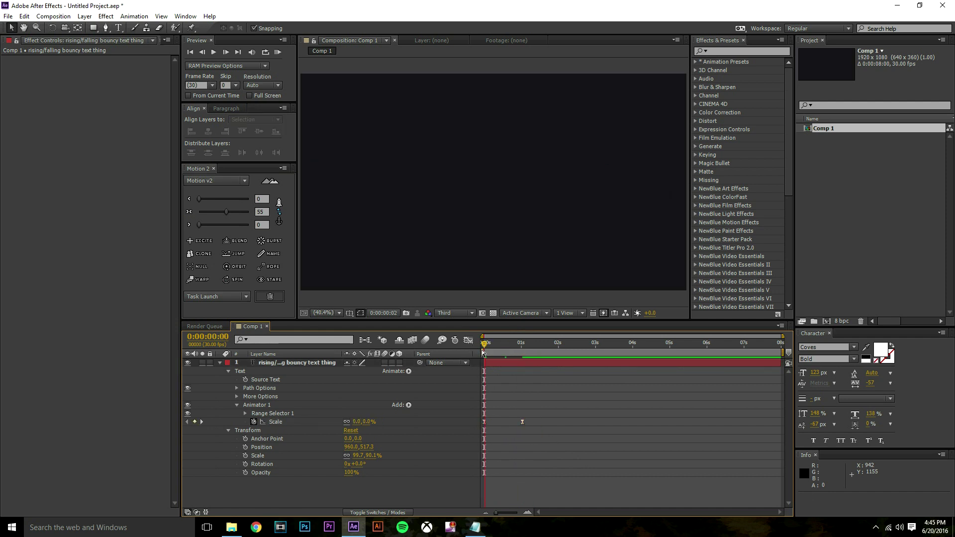
{"action": "key", "text": "space"}
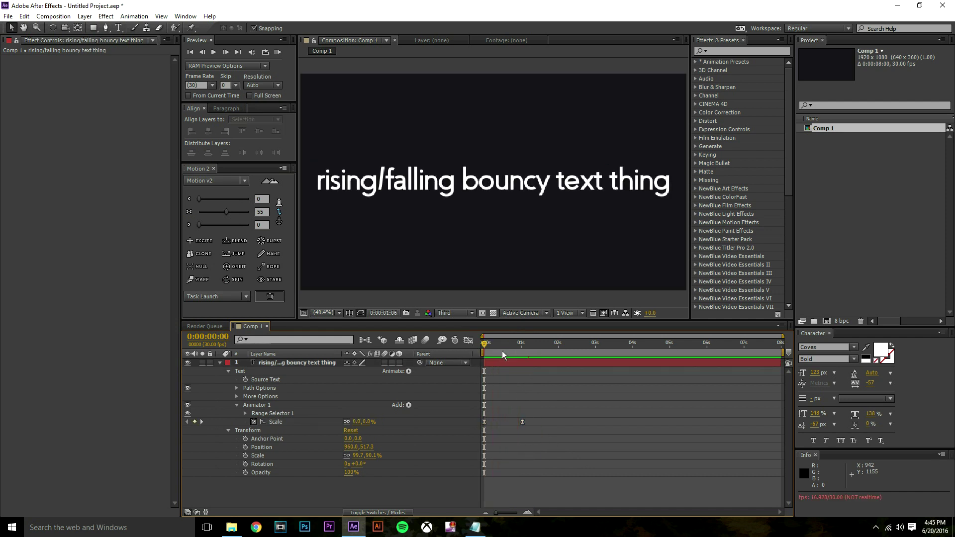
{"action": "key", "text": "space"}
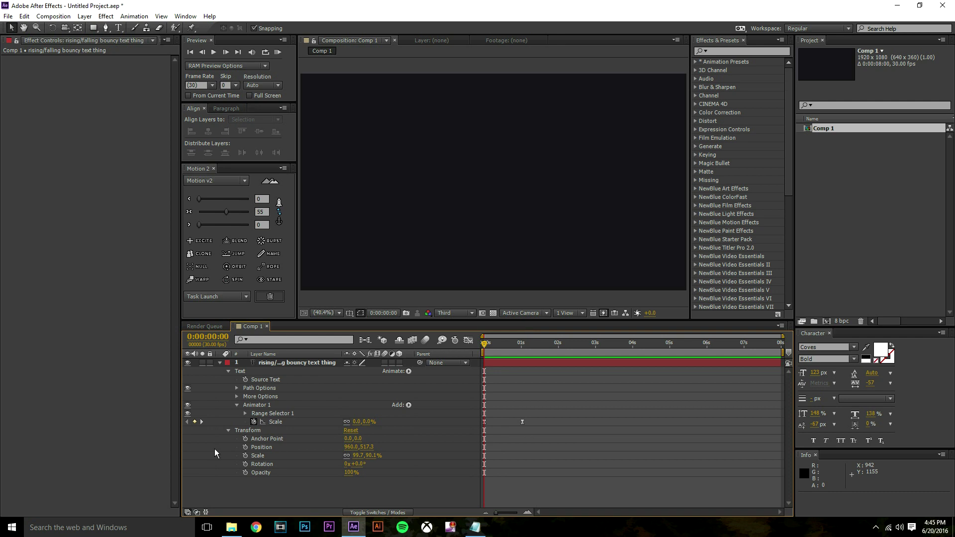
Add Animator 2 with a 90° Rotation, turning the characters sideways.
{"action": "left_click", "coordinate": [251, 412]}
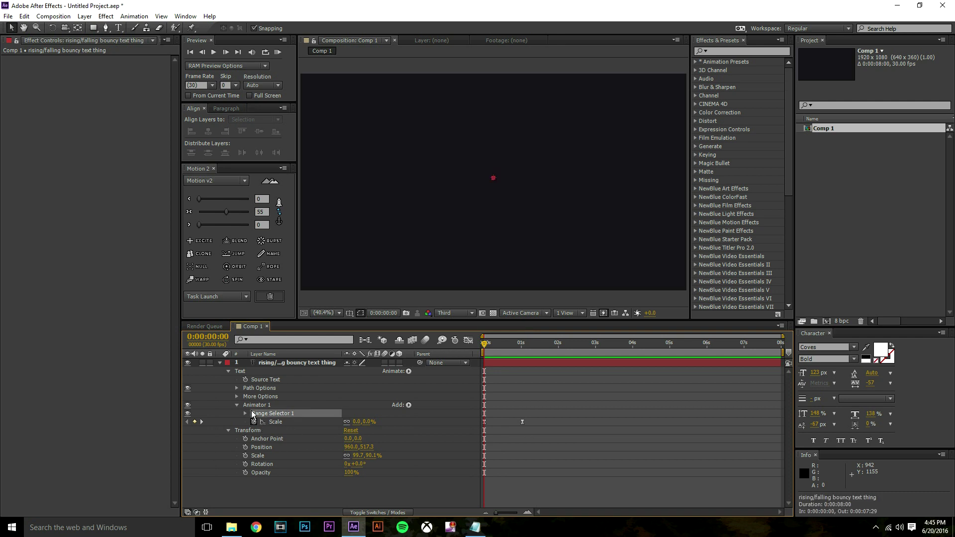
{"action": "left_click", "coordinate": [409, 371]}
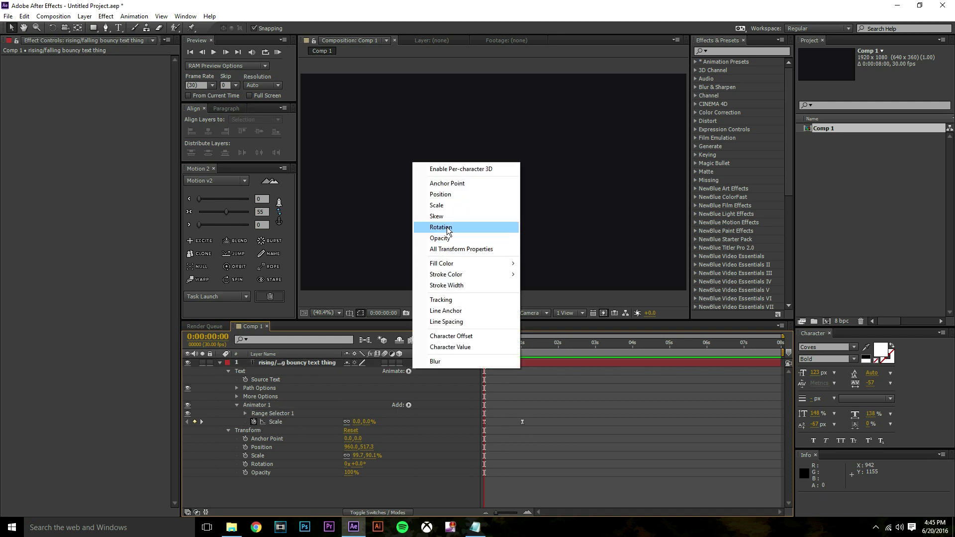
{"action": "left_click", "coordinate": [441, 227]}
{"action": "left_click", "coordinate": [408, 371]}
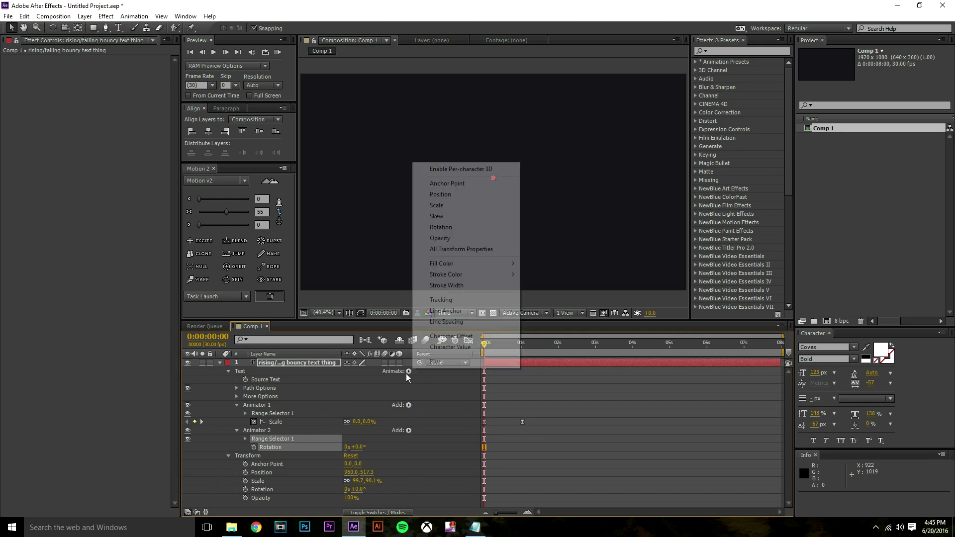
{"action": "left_click", "coordinate": [595, 490]}
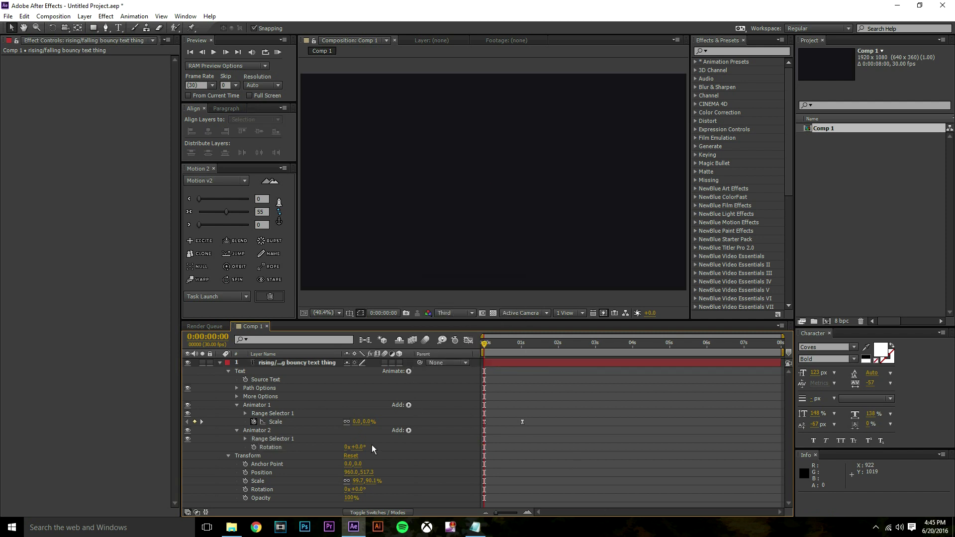
{"action": "left_click", "coordinate": [356, 448]}
{"action": "type", "text": "90"}
{"action": "key", "text": "Return"}
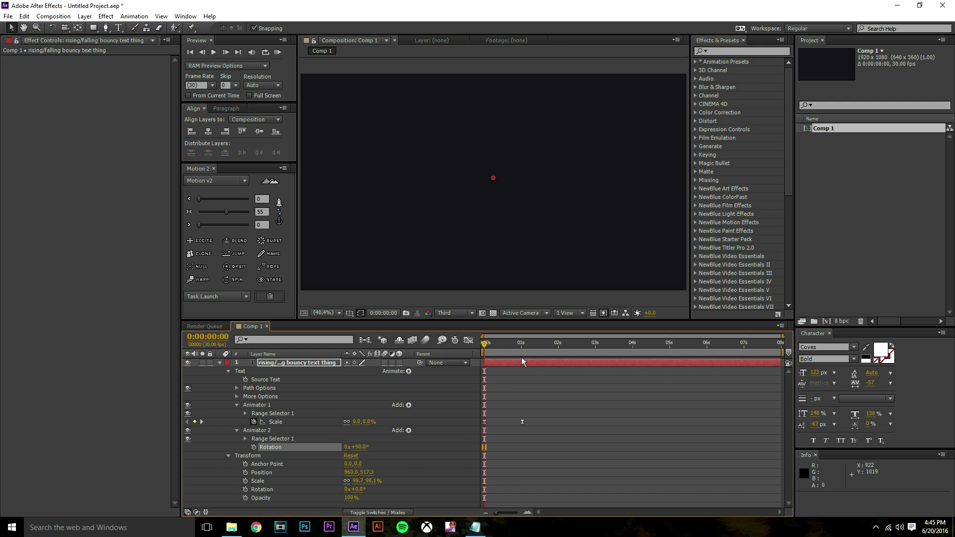
{"action": "key", "text": "space"}
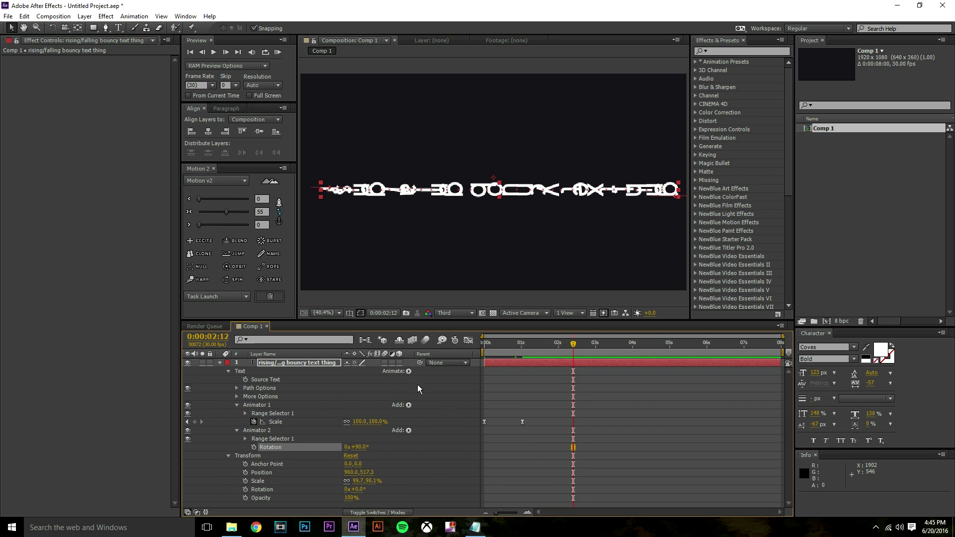
Add Position to Animator 2 and offset the characters down to 0, 191.
{"action": "left_click", "coordinate": [403, 371]}
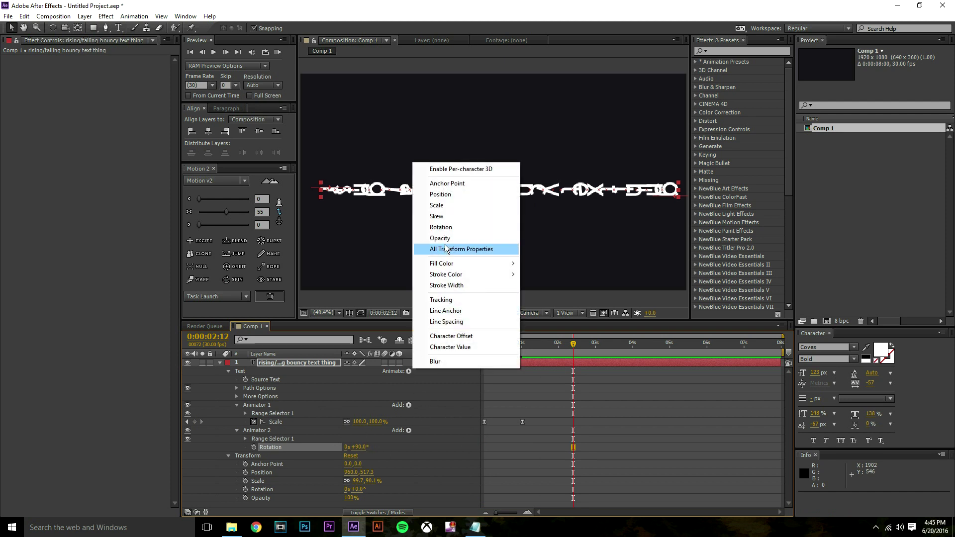
{"action": "left_click", "coordinate": [442, 194]}
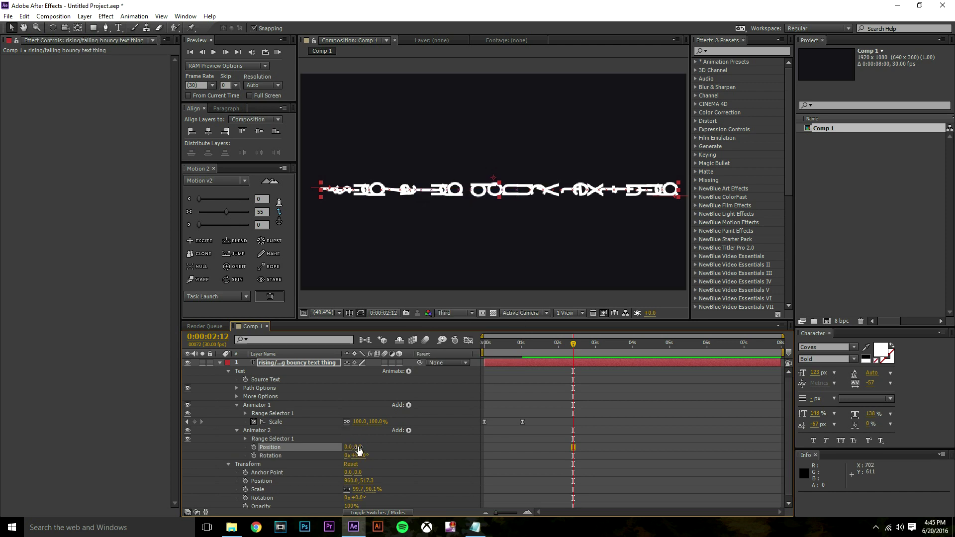
{"action": "left_click_drag", "start_coordinate": [359, 450], "coordinate": [451, 451]}
{"action": "key", "text": "ctrl+z"}
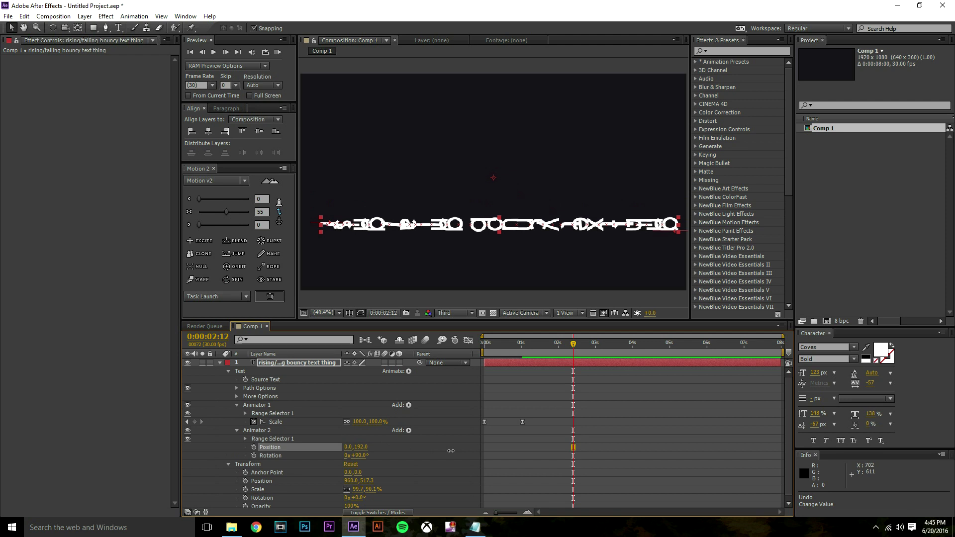
{"action": "key", "text": "ctrl+z"}
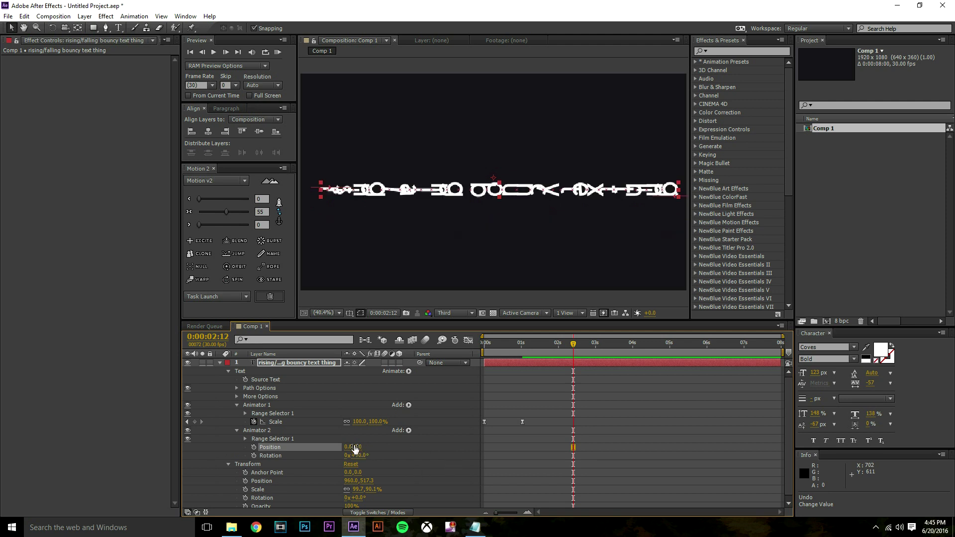
{"action": "left_click_drag", "start_coordinate": [360, 448], "coordinate": [438, 448]}
{"action": "left_click", "coordinate": [547, 354]}
Increase Animator 2's Position offset to 0, 251 and select its Range Selector 1.
{"action": "left_click", "coordinate": [540, 345]}
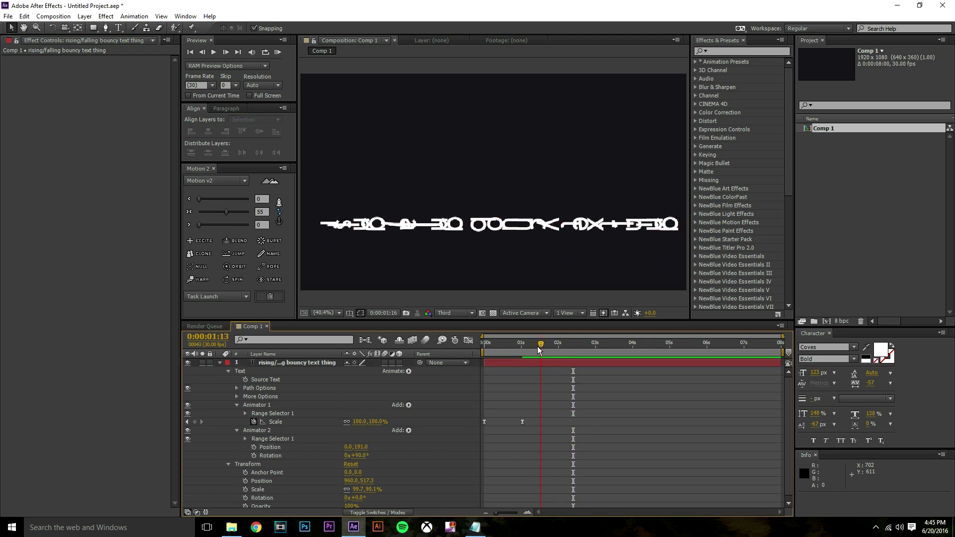
{"action": "left_click", "coordinate": [525, 345]}
{"action": "left_click", "coordinate": [565, 351]}
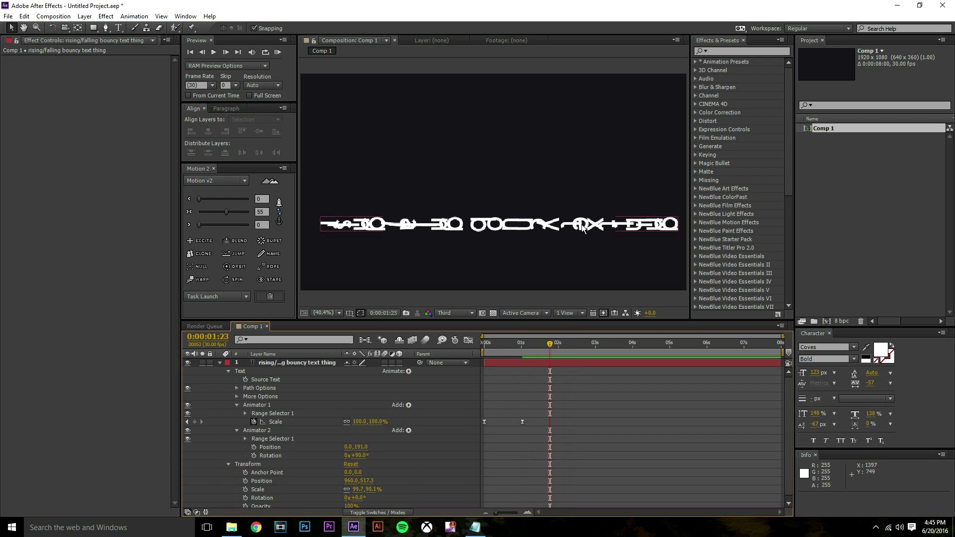
{"action": "left_click_drag", "start_coordinate": [364, 450], "coordinate": [394, 451]}
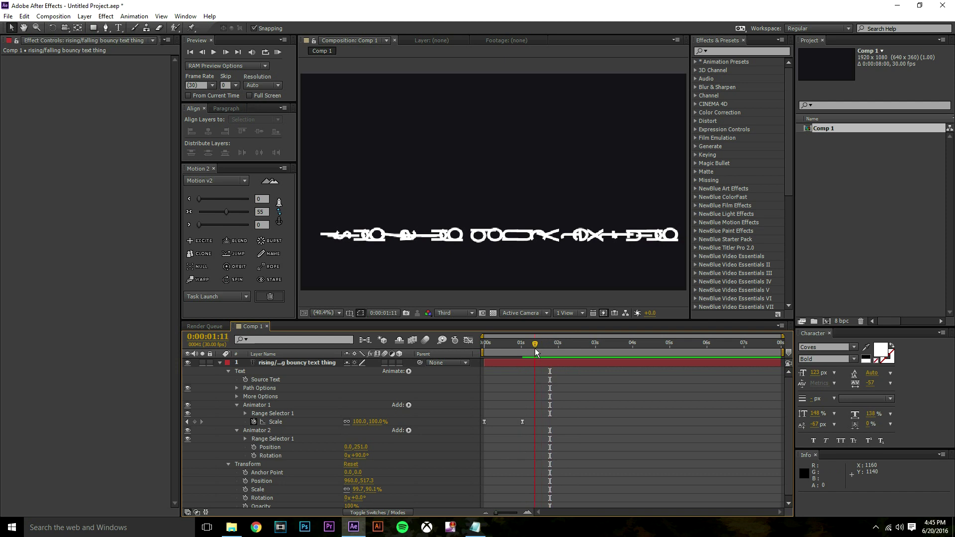
{"action": "left_click_drag", "start_coordinate": [536, 349], "coordinate": [549, 349]}
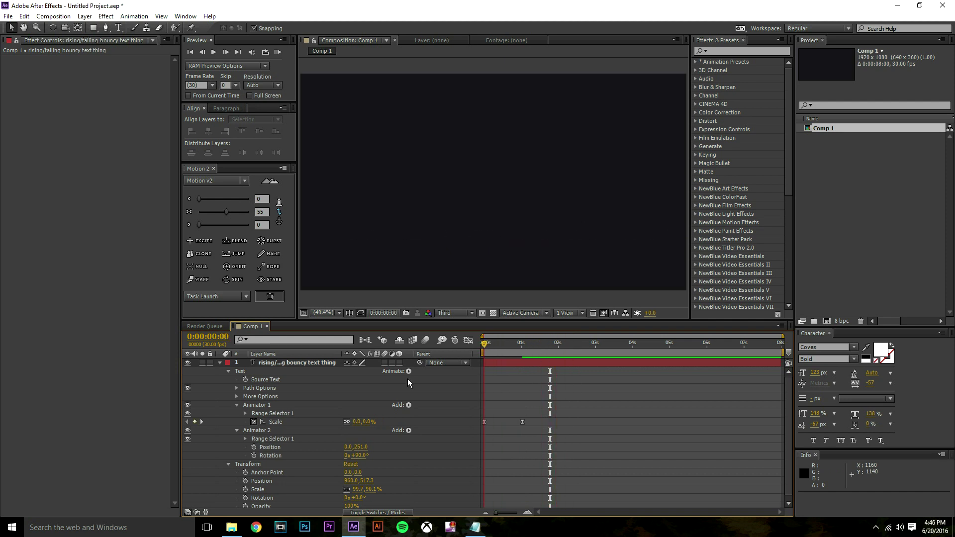
{"action": "left_click", "coordinate": [562, 344]}
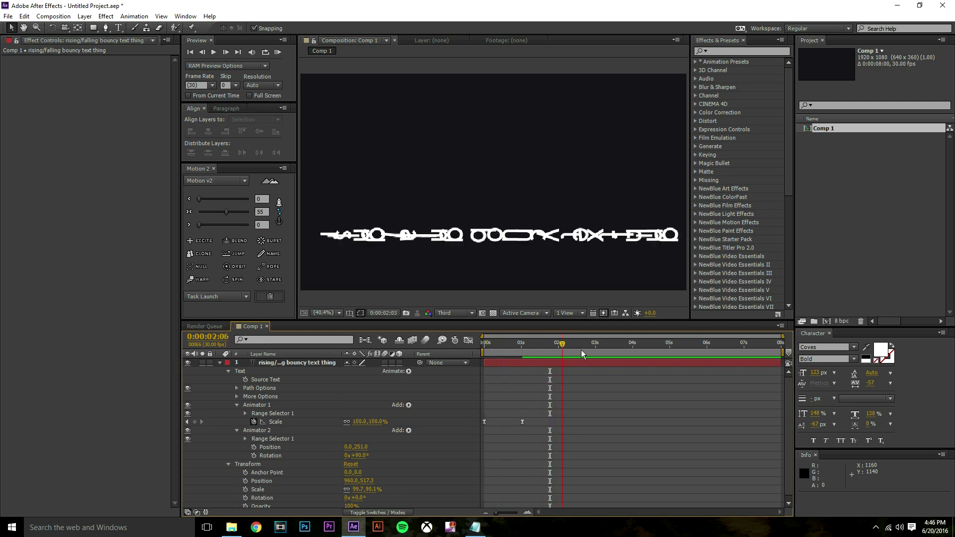
{"action": "left_click", "coordinate": [602, 249]}
{"action": "left_click", "coordinate": [305, 439]}
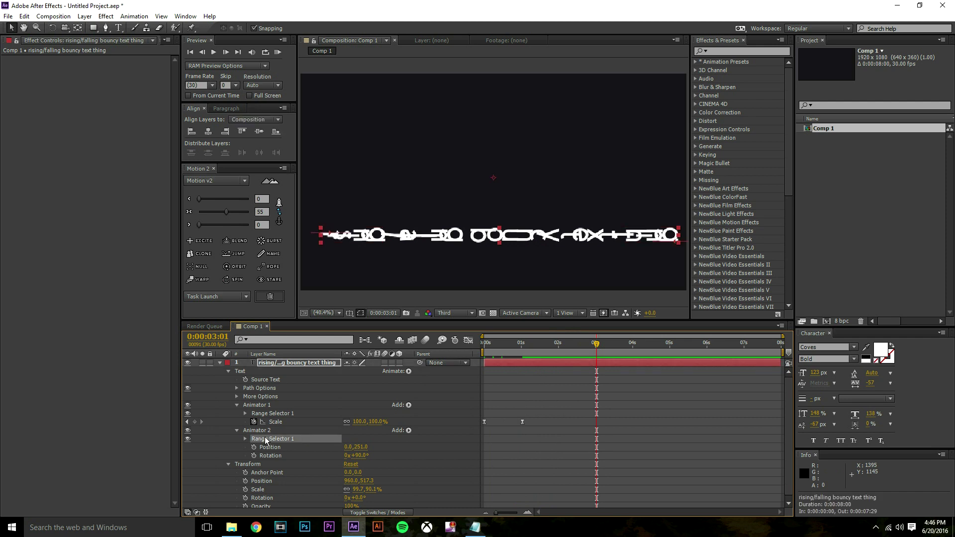
Add Expression Selector 1 to Animator 2 and reveal its settings.
{"action": "left_click", "coordinate": [408, 430]}
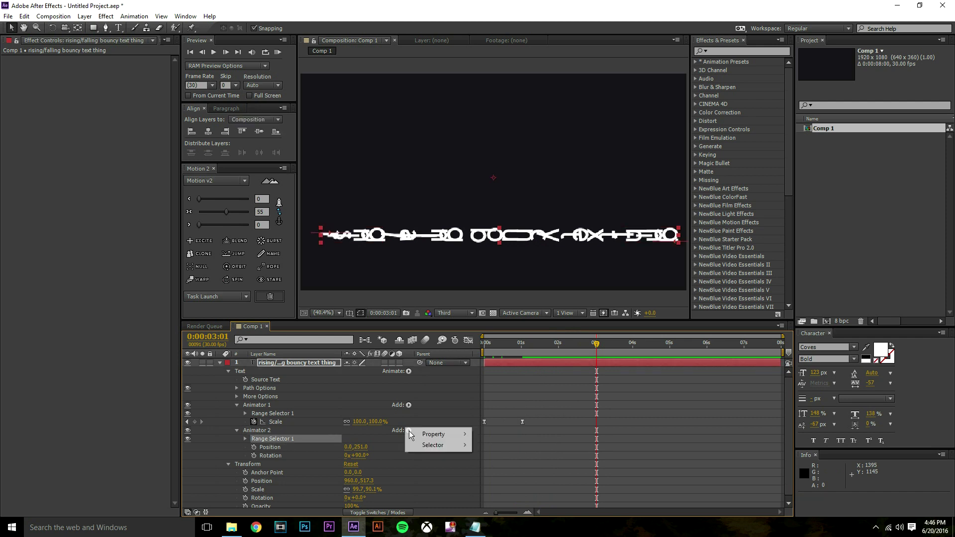
{"action": "mouse_move", "coordinate": [420, 447]}
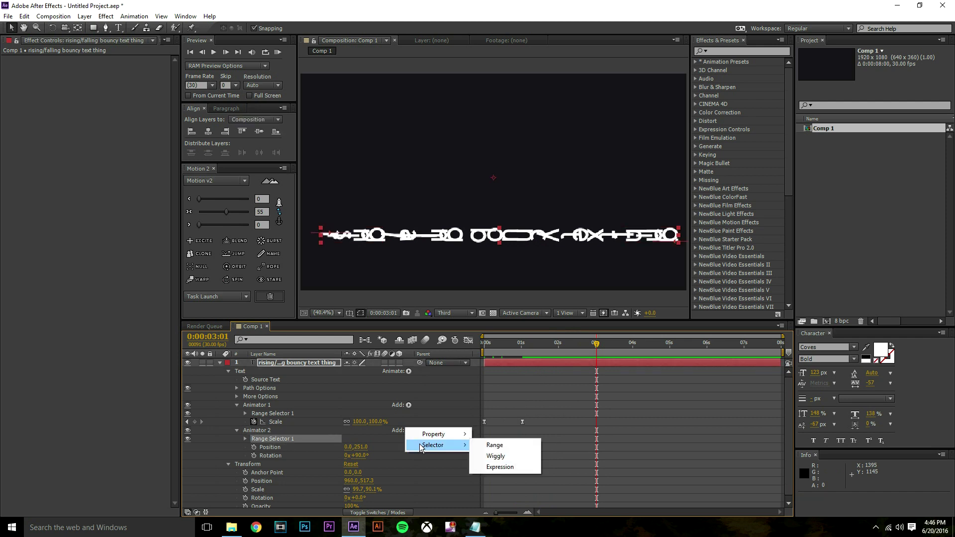
{"action": "left_click", "coordinate": [505, 470]}
{"action": "mouse_move", "coordinate": [520, 343]}
{"action": "left_mouse_down"}
{"action": "mouse_move", "coordinate": [536, 343]}
{"action": "mouse_move", "coordinate": [521, 348]}
{"action": "mouse_move", "coordinate": [530, 348]}
{"action": "left_mouse_up"}
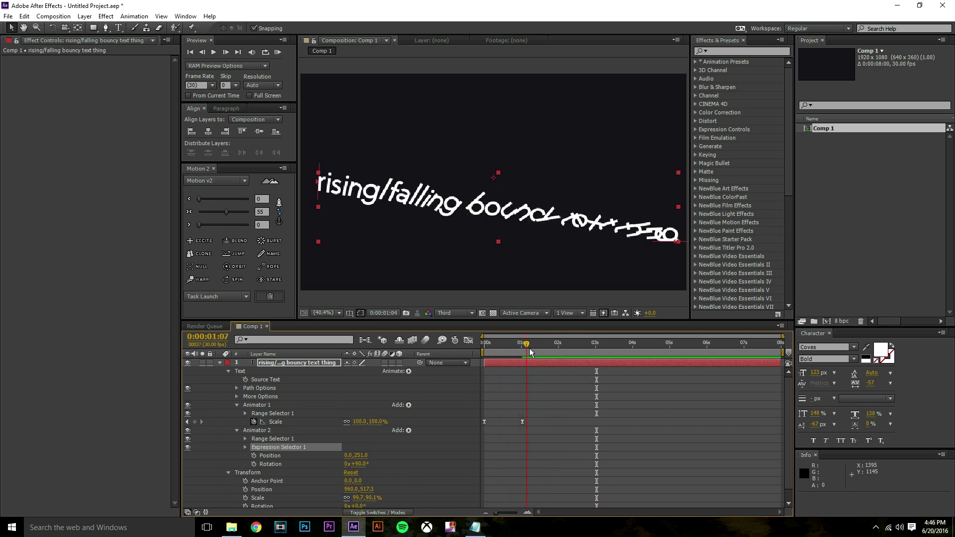
{"action": "left_click", "coordinate": [244, 447]}
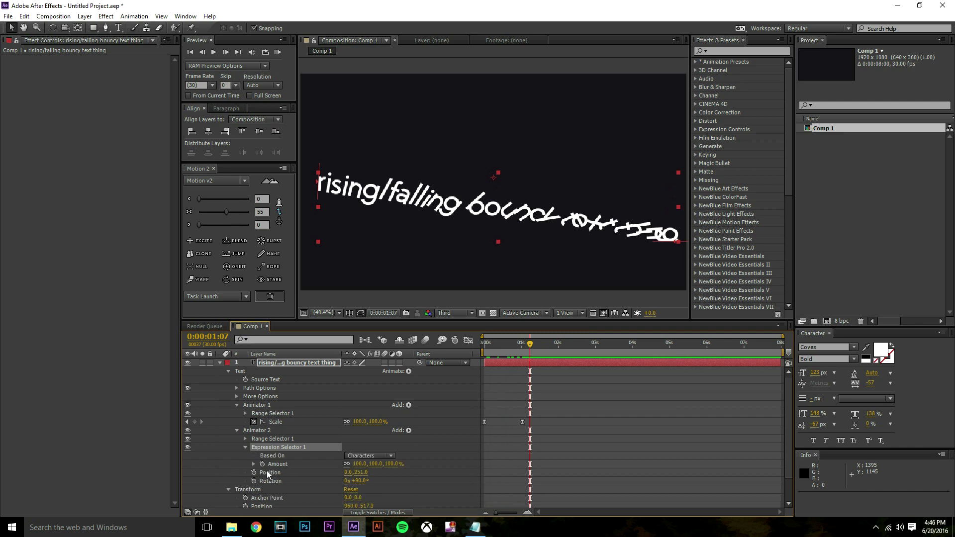
Copy the whole bounce expression from text bounce expression.txt and return to After Effects.
{"action": "left_click", "coordinate": [476, 529]}
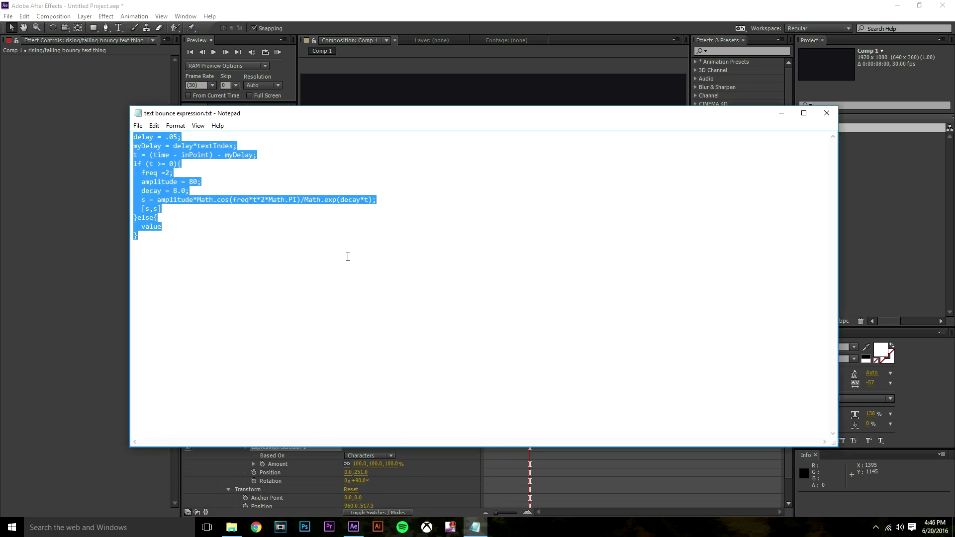
{"action": "left_click", "coordinate": [256, 251]}
{"action": "left_click_drag", "start_coordinate": [205, 238], "coordinate": [151, 137]}
{"action": "left_click_drag", "start_coordinate": [243, 279], "coordinate": [125, 122]}
{"action": "left_click", "coordinate": [265, 459]}
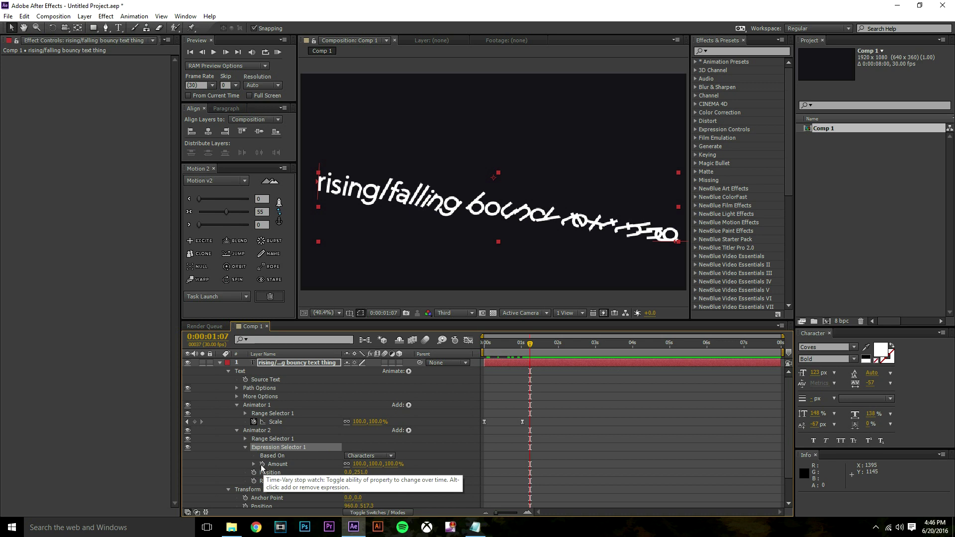
Paste the bounce expression into Expression Selector 1's Amount and scrub to check the bounce.
{"action": "left_click", "coordinate": [262, 464], "text": "alt"}
{"action": "left_click", "coordinate": [262, 464], "text": "alt"}
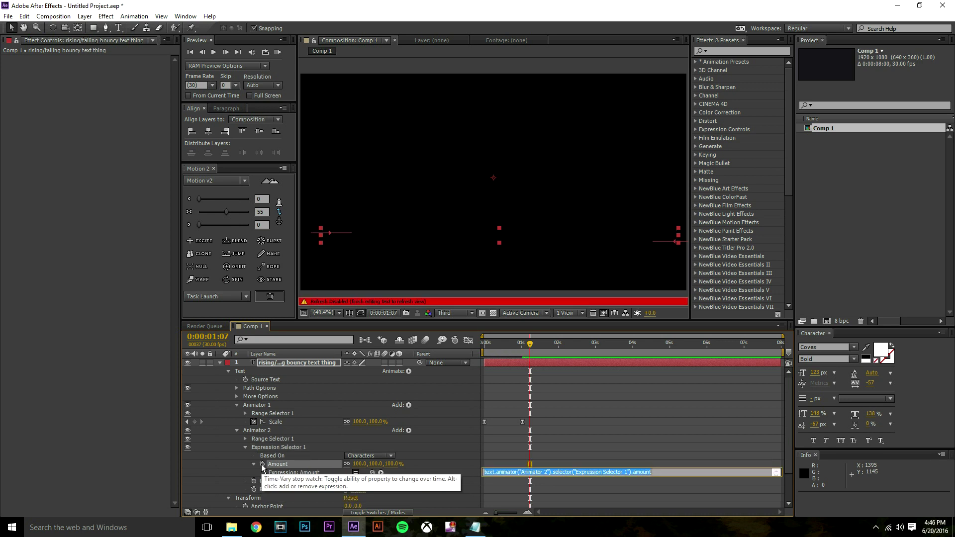
{"action": "key", "text": "ctrl+v"}
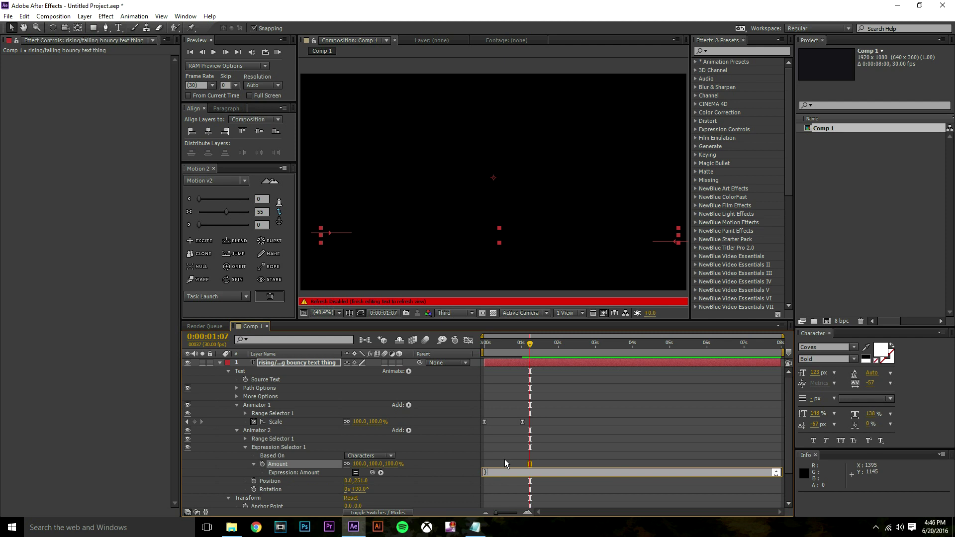
{"action": "left_click", "coordinate": [505, 458]}
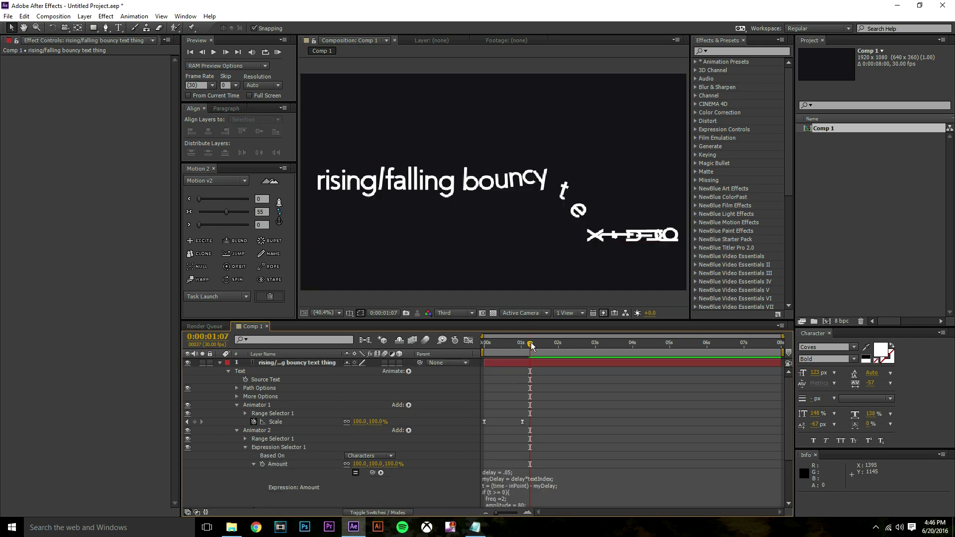
{"action": "left_click_drag", "start_coordinate": [531, 342], "coordinate": [551, 361]}
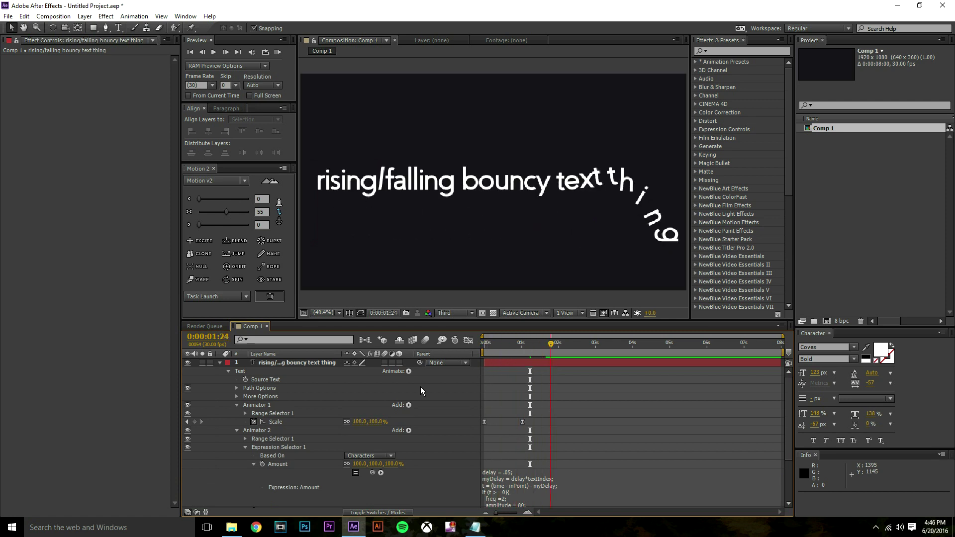
In Range Selector 1's Advanced options, choose the Ramp Up shape and set Ease High and Ease Low to 50.
{"action": "left_click", "coordinate": [282, 415]}
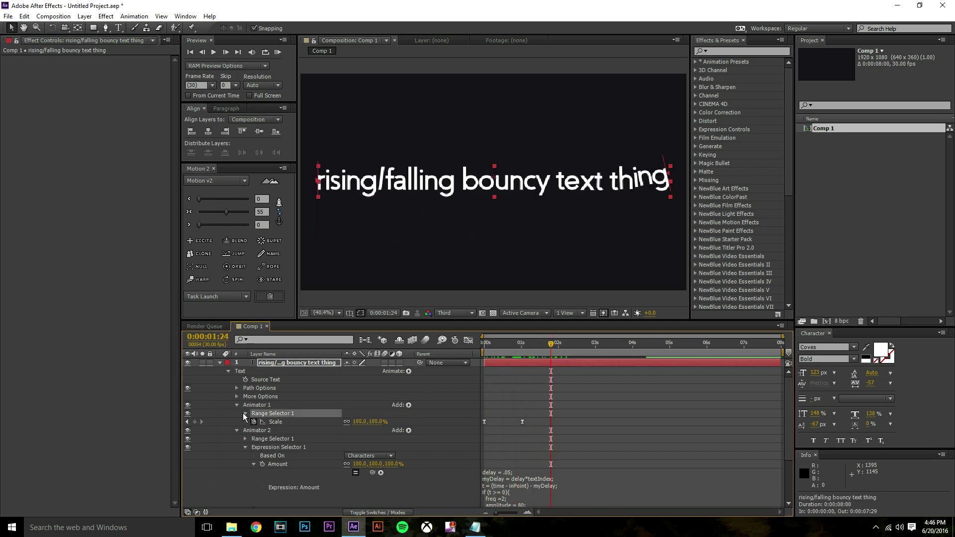
{"action": "left_click", "coordinate": [243, 413]}
{"action": "left_click", "coordinate": [253, 447]}
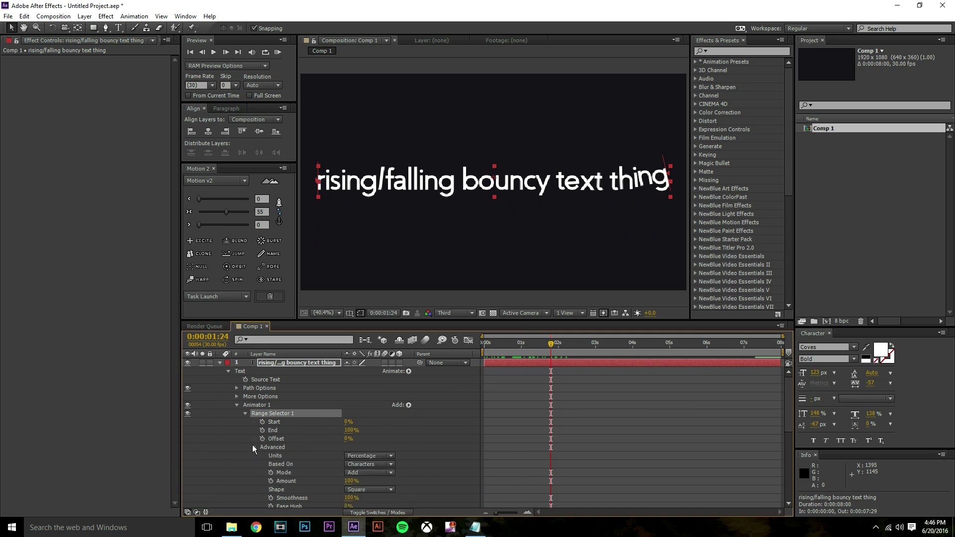
{"action": "scroll", "coordinate": [299, 451], "scroll_direction": "down", "scroll_amount": 1}
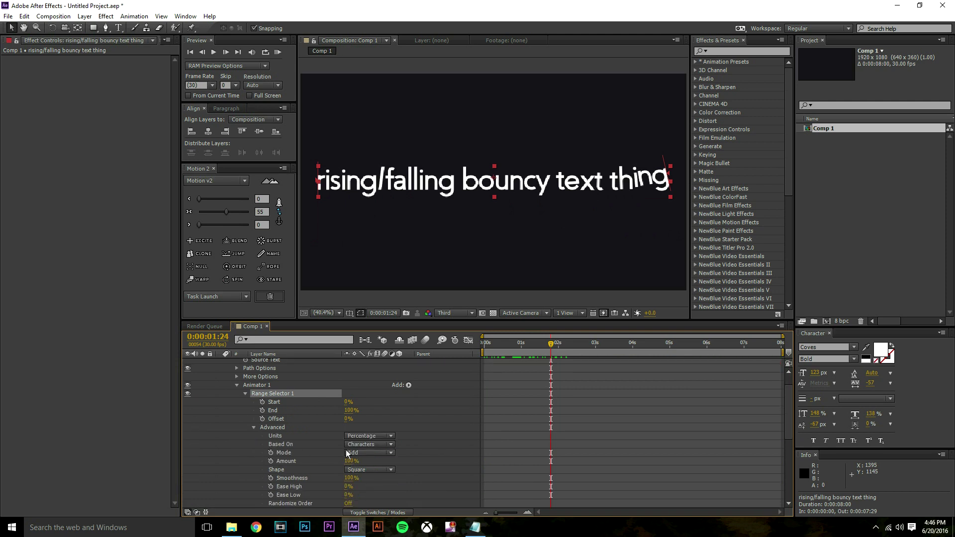
{"action": "left_click", "coordinate": [372, 468]}
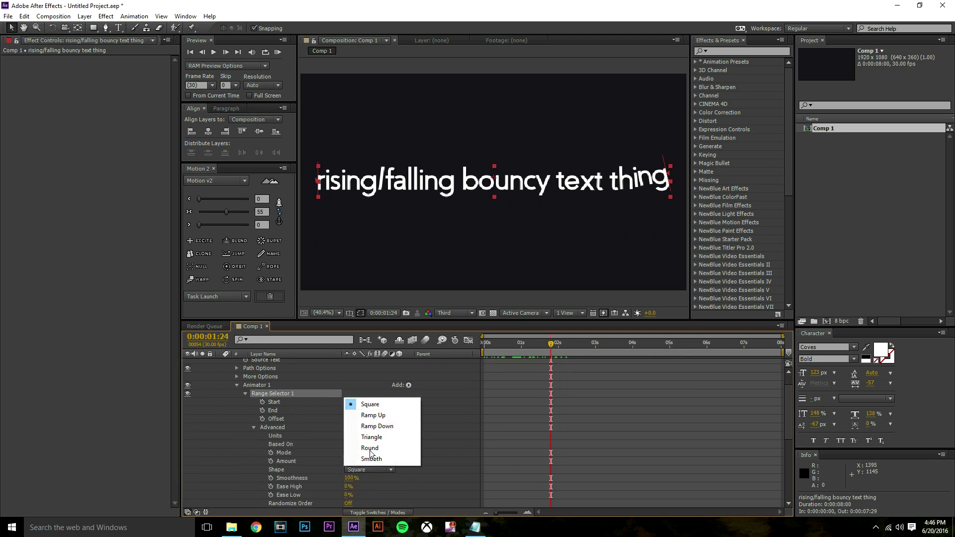
{"action": "left_click", "coordinate": [369, 416]}
{"action": "left_click", "coordinate": [434, 462]}
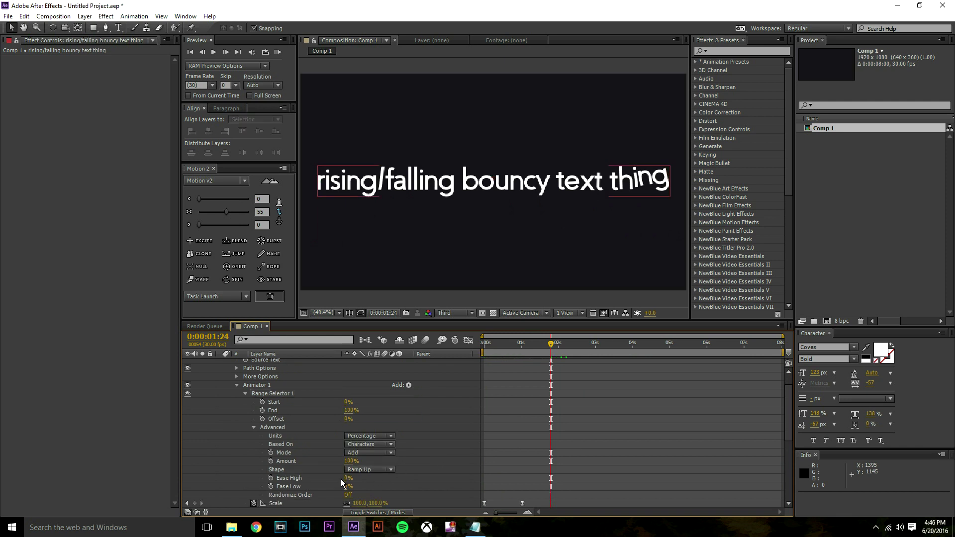
{"action": "left_click", "coordinate": [348, 478]}
{"action": "key", "text": "Return"}
{"action": "left_click", "coordinate": [349, 489]}
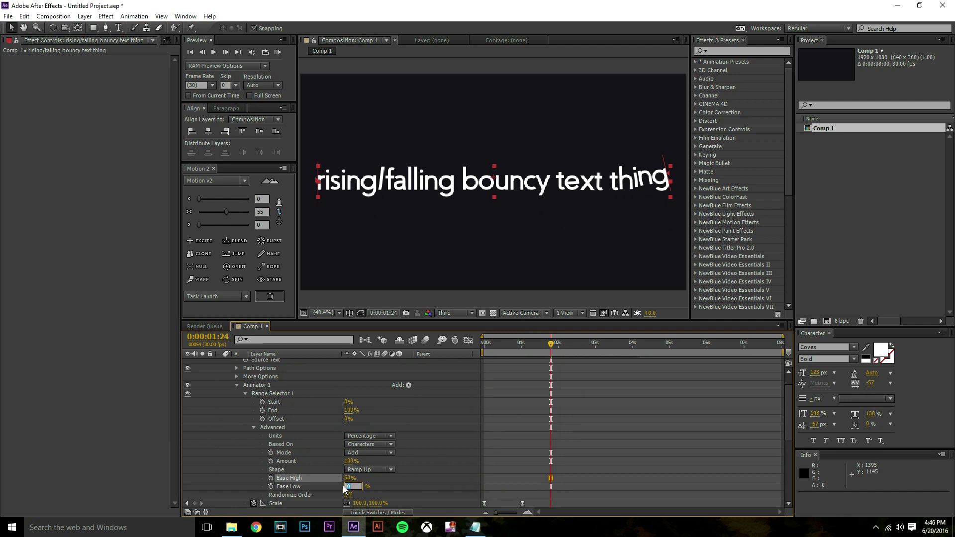
{"action": "type", "text": "50"}
{"action": "key", "text": "Return"}
Preview the animation, compare the Smooth and Square shapes, then return to Ramp Up.
{"action": "left_click_drag", "start_coordinate": [508, 346], "coordinate": [473, 349]}
{"action": "key", "text": "space"}
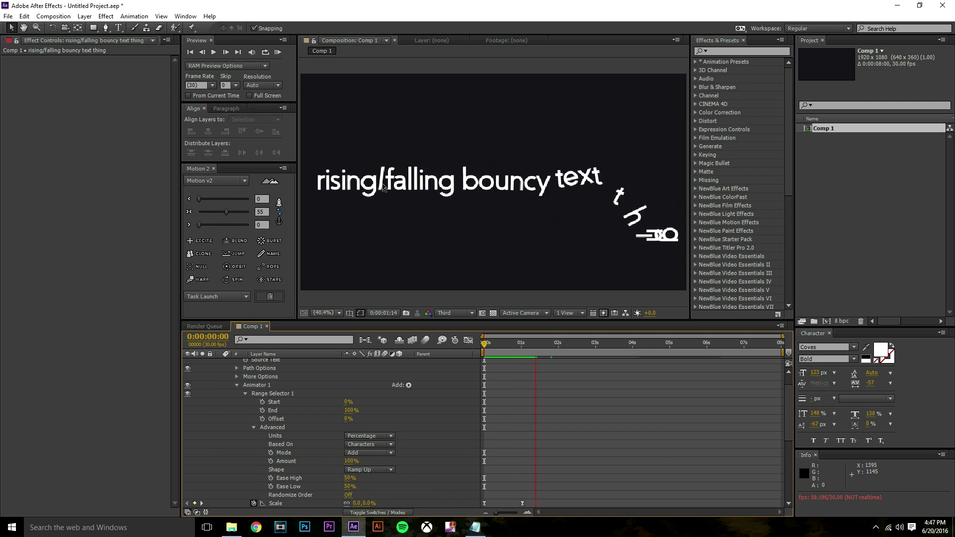
{"action": "left_click_drag", "start_coordinate": [488, 344], "coordinate": [519, 349]}
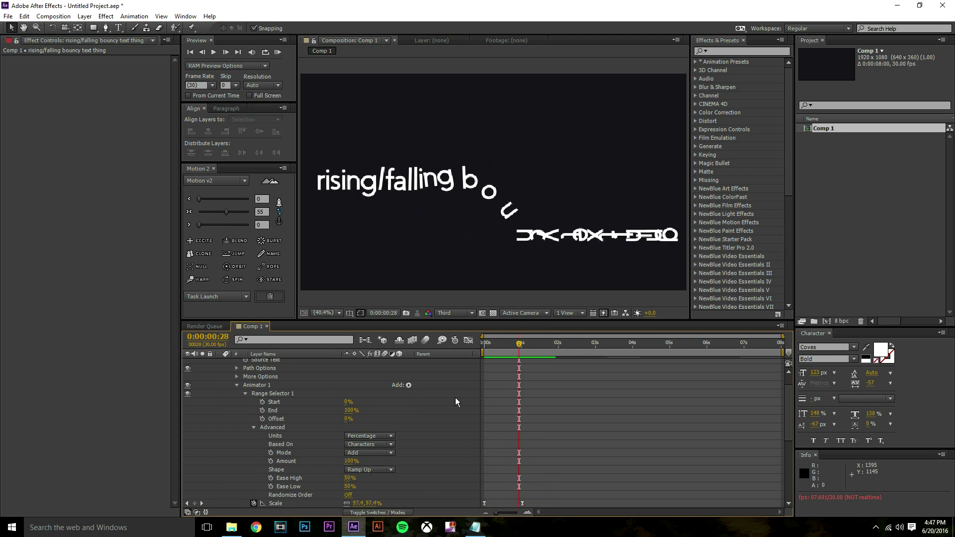
{"action": "left_click", "coordinate": [390, 468]}
{"action": "left_click", "coordinate": [393, 458]}
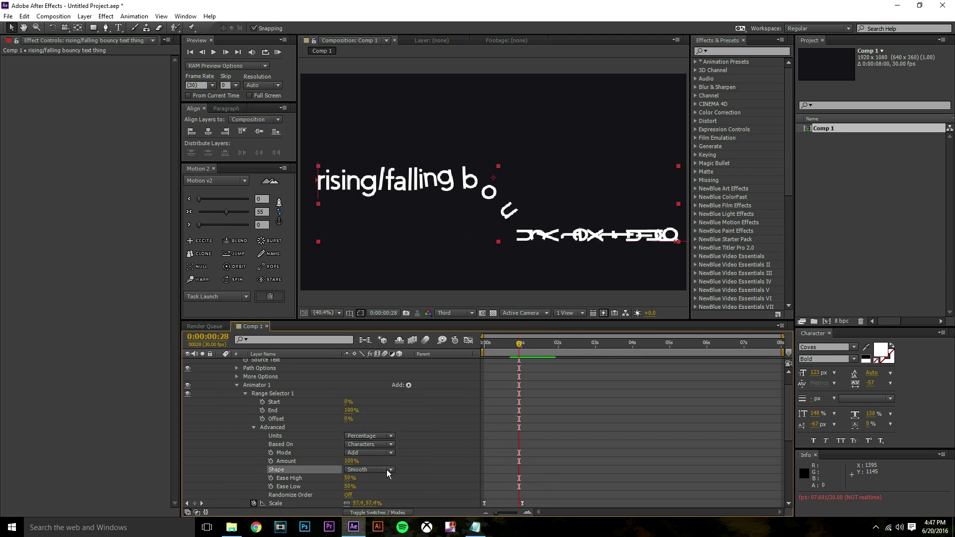
{"action": "left_click", "coordinate": [386, 469]}
{"action": "left_click", "coordinate": [373, 409]}
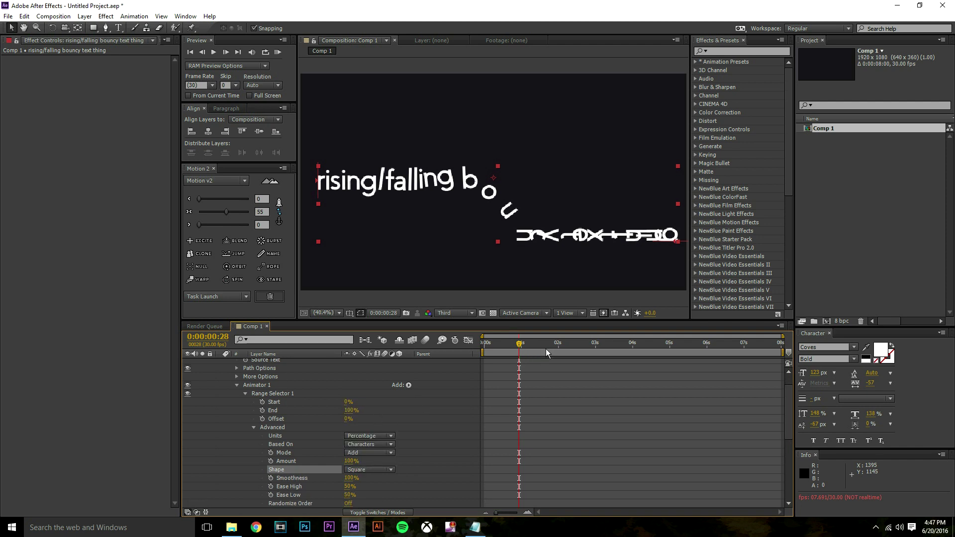
{"action": "left_click_drag", "start_coordinate": [480, 349], "coordinate": [512, 349]}
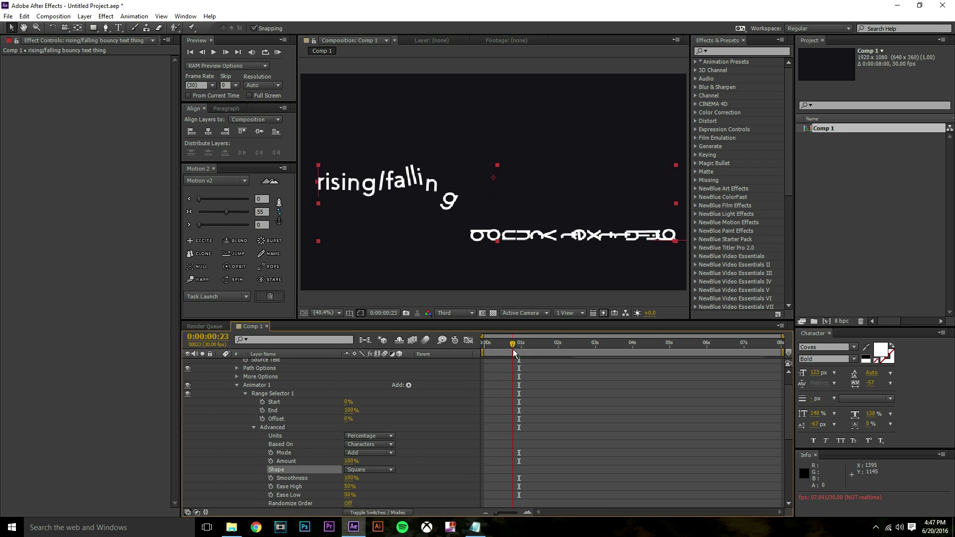
{"action": "left_click", "coordinate": [377, 468]}
{"action": "left_click", "coordinate": [373, 415]}
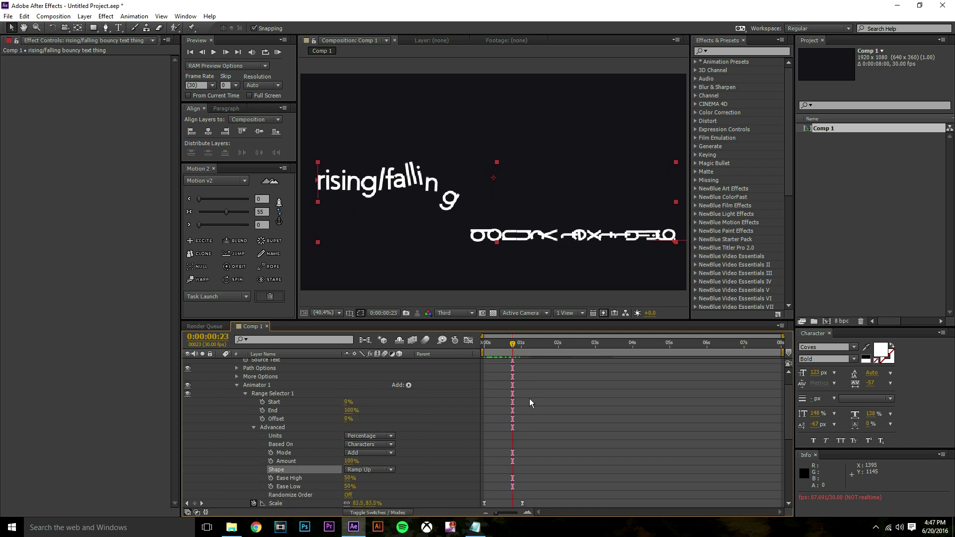
{"action": "left_click_drag", "start_coordinate": [498, 350], "coordinate": [560, 346]}
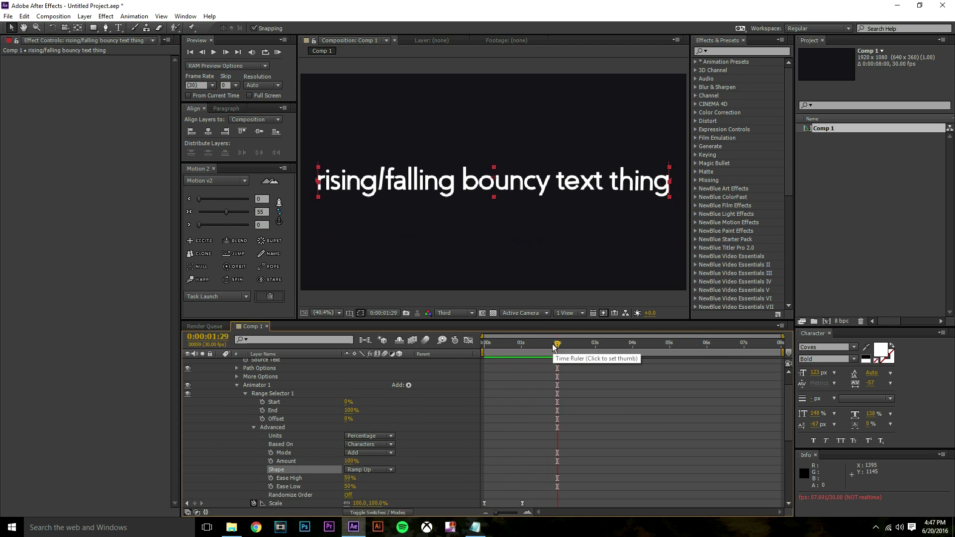
Change the bounce expression's per-character delay to .03 and preview the new timing.
{"action": "mouse_move", "coordinate": [555, 347]}
{"action": "left_mouse_down"}
{"action": "mouse_move", "coordinate": [472, 341]}
{"action": "mouse_move", "coordinate": [541, 343]}
{"action": "left_mouse_up"}
{"action": "scroll", "coordinate": [525, 475], "scroll_direction": "down", "scroll_amount": 3}
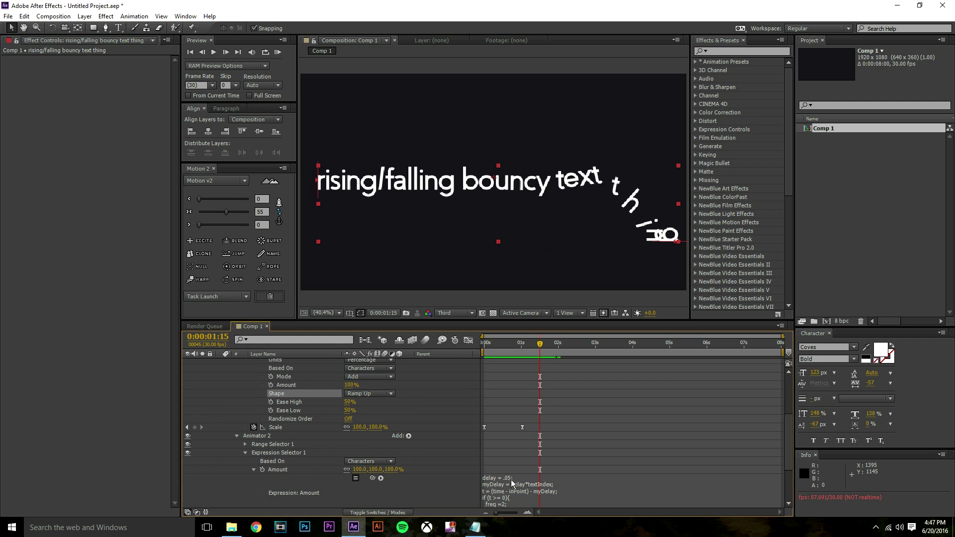
{"action": "left_click", "coordinate": [523, 479]}
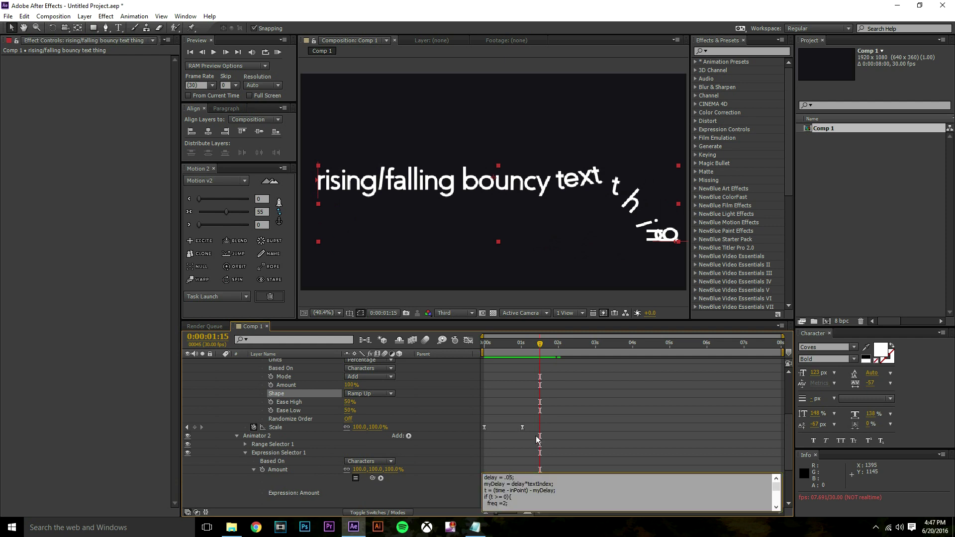
{"action": "scroll", "coordinate": [510, 503], "scroll_direction": "down", "scroll_amount": 3}
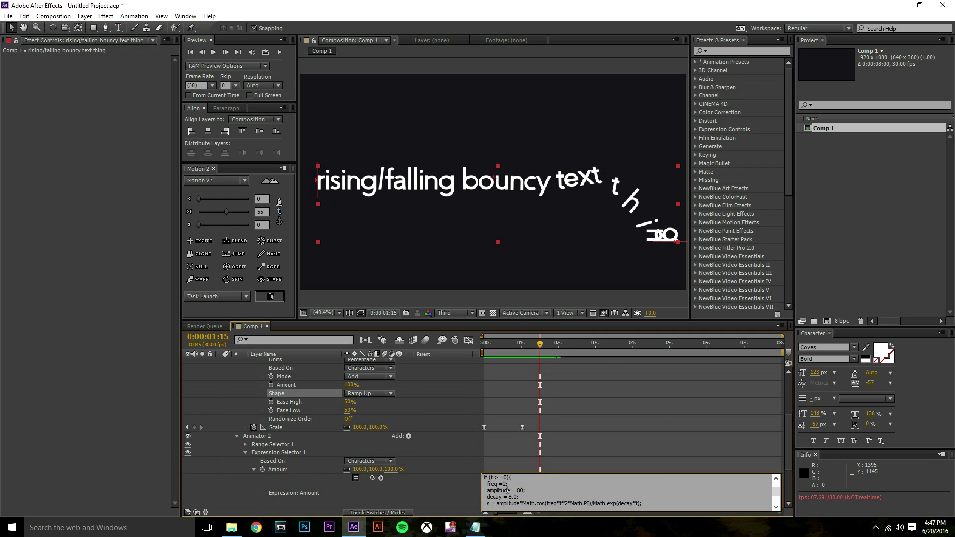
{"action": "left_click", "coordinate": [632, 441]}
{"action": "scroll", "coordinate": [647, 438], "scroll_direction": "down", "scroll_amount": 2}
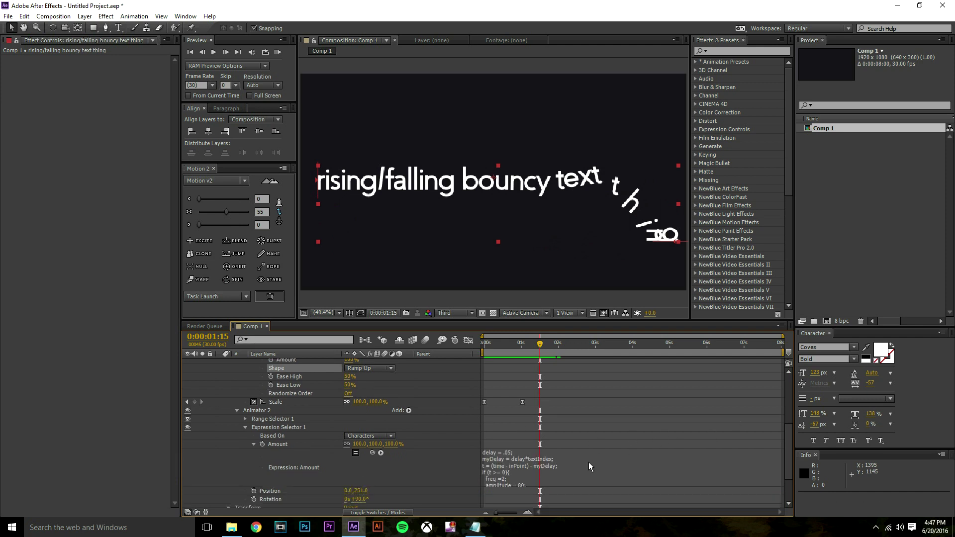
{"action": "scroll", "coordinate": [534, 445], "scroll_direction": "down", "scroll_amount": 2}
{"action": "left_click", "coordinate": [534, 444]}
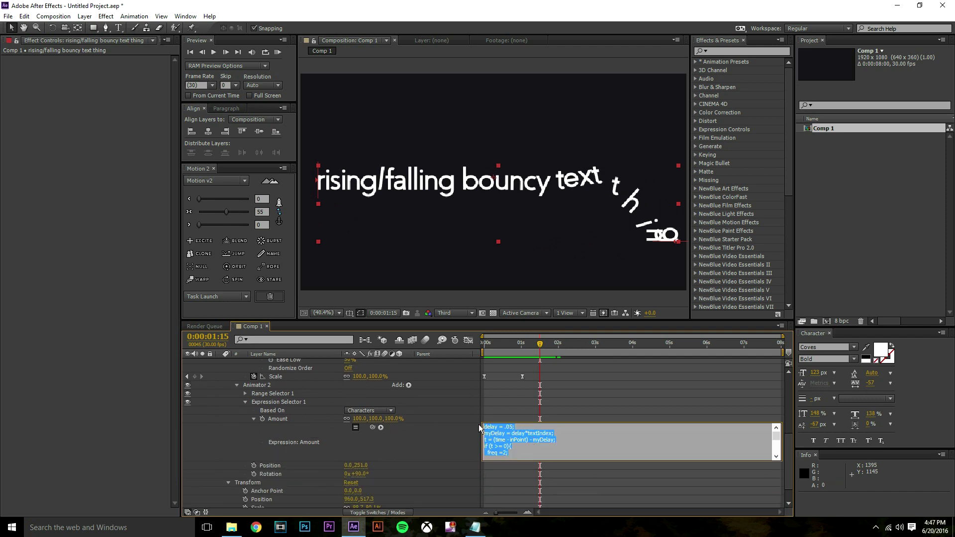
{"action": "left_click", "coordinate": [511, 432]}
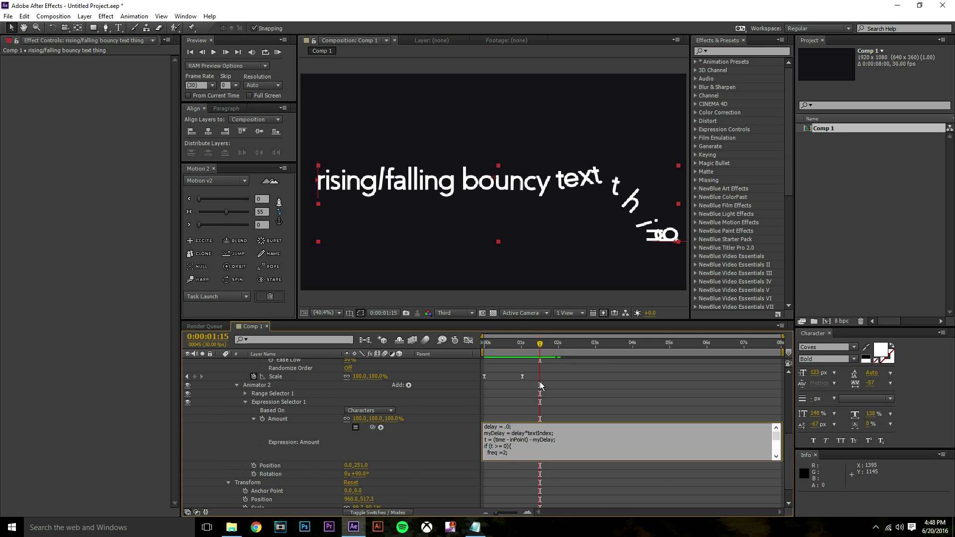
{"action": "type", "text": "3"}
{"action": "left_click", "coordinate": [547, 399]}
{"action": "key", "text": "KP_0"}
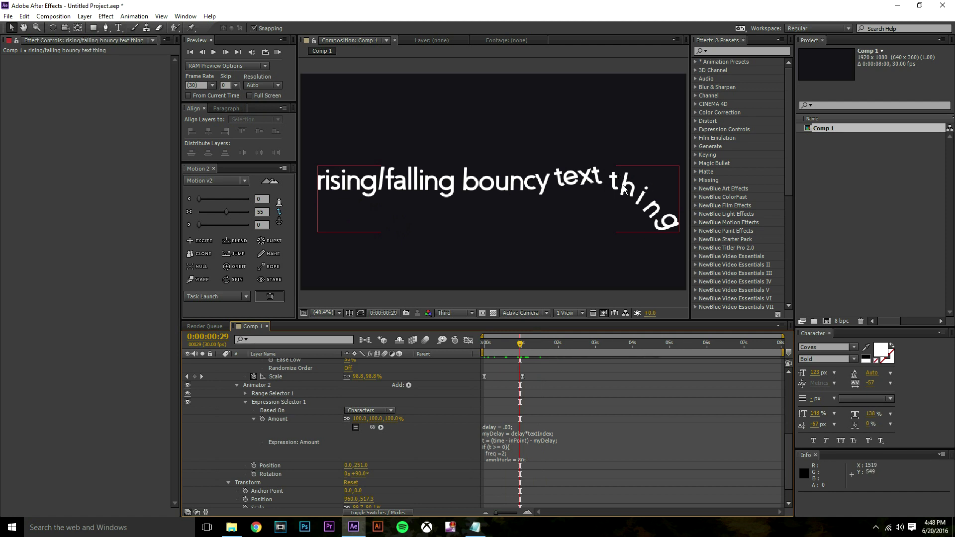
Revise the delay value again, check the staggered bounce, and begin editing the amplitude.
{"action": "left_click", "coordinate": [528, 431]}
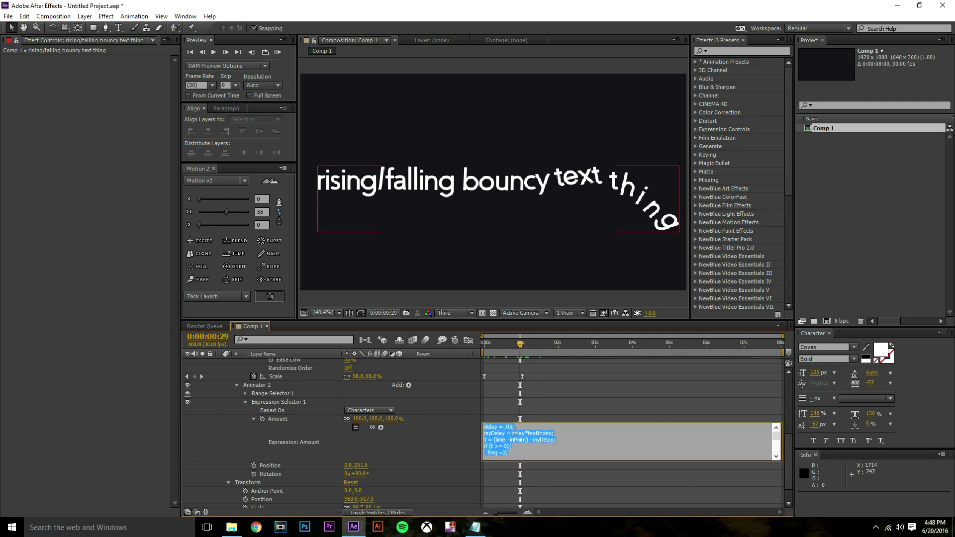
{"action": "left_click", "coordinate": [512, 428]}
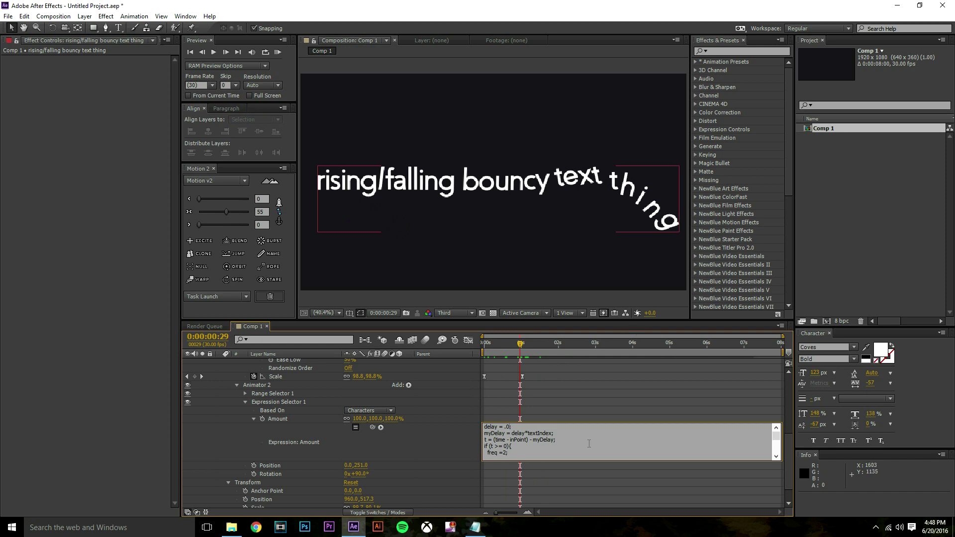
{"action": "left_click", "coordinate": [551, 395]}
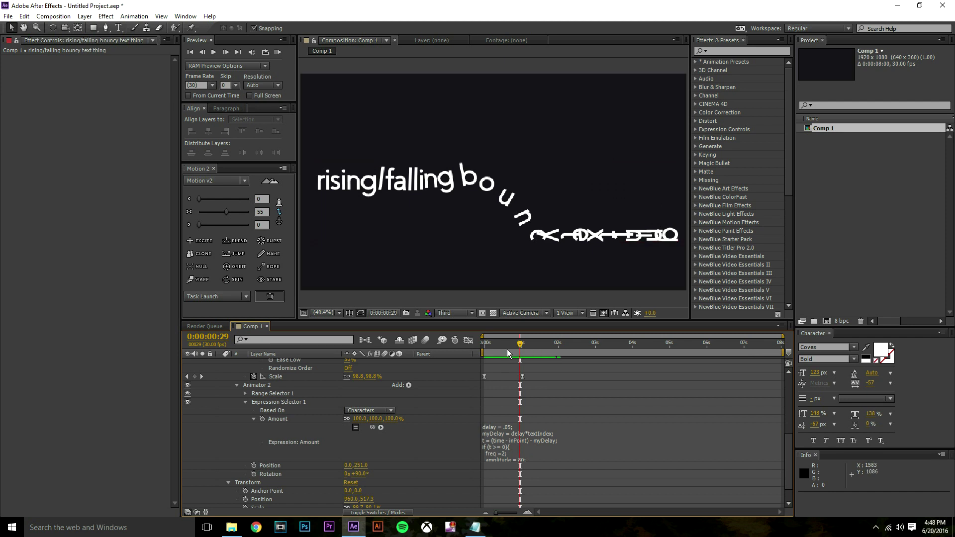
{"action": "left_click_drag", "start_coordinate": [520, 344], "coordinate": [547, 339]}
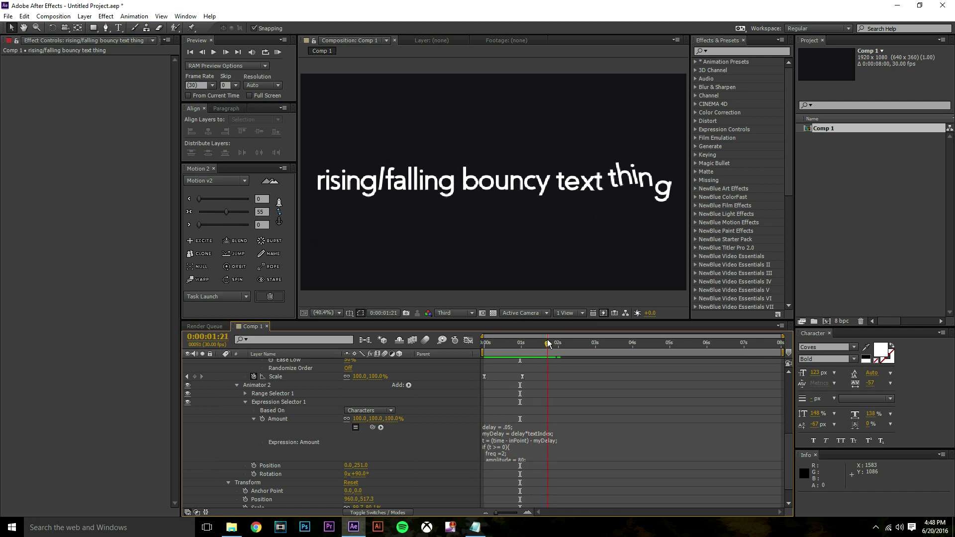
{"action": "left_click", "coordinate": [531, 444]}
{"action": "left_click", "coordinate": [521, 440]}
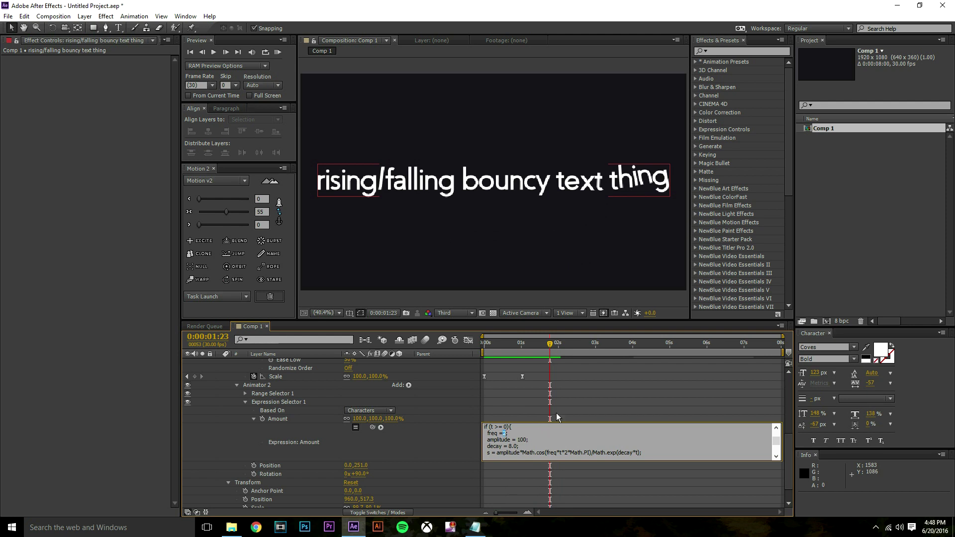
Apply amplitude 100 in the bounce expression and try a frequency of 4.
{"action": "left_click", "coordinate": [553, 414]}
{"action": "left_click_drag", "start_coordinate": [549, 343], "coordinate": [522, 343]}
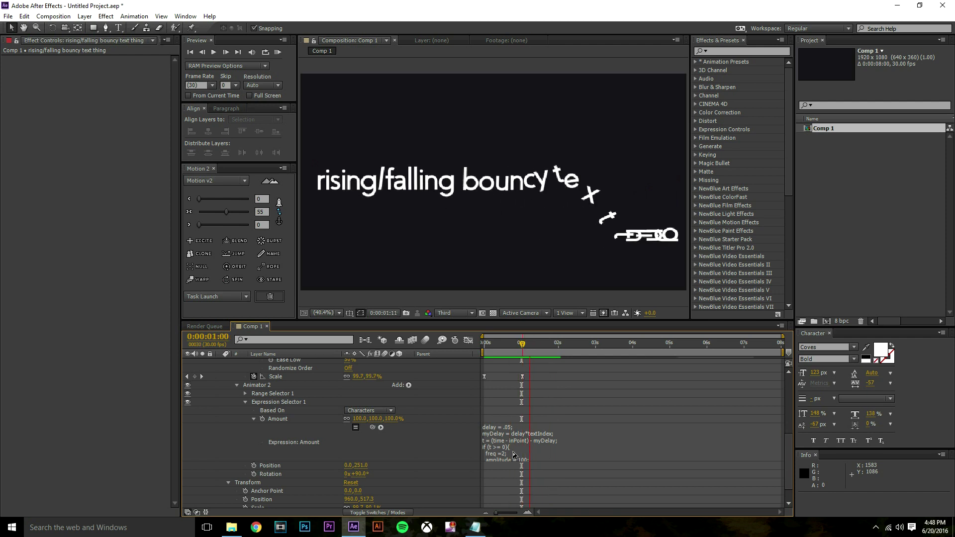
{"action": "left_click", "coordinate": [510, 441]}
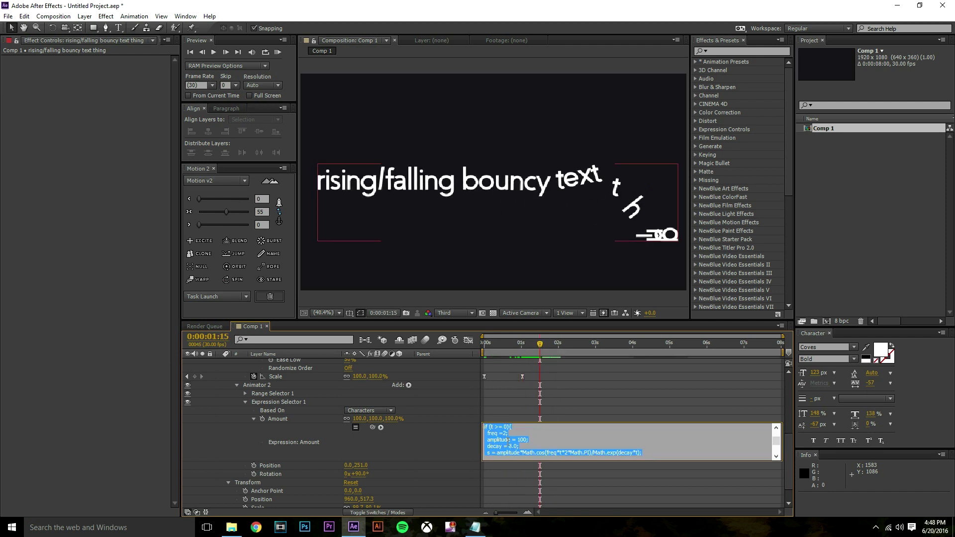
{"action": "left_click", "coordinate": [508, 440]}
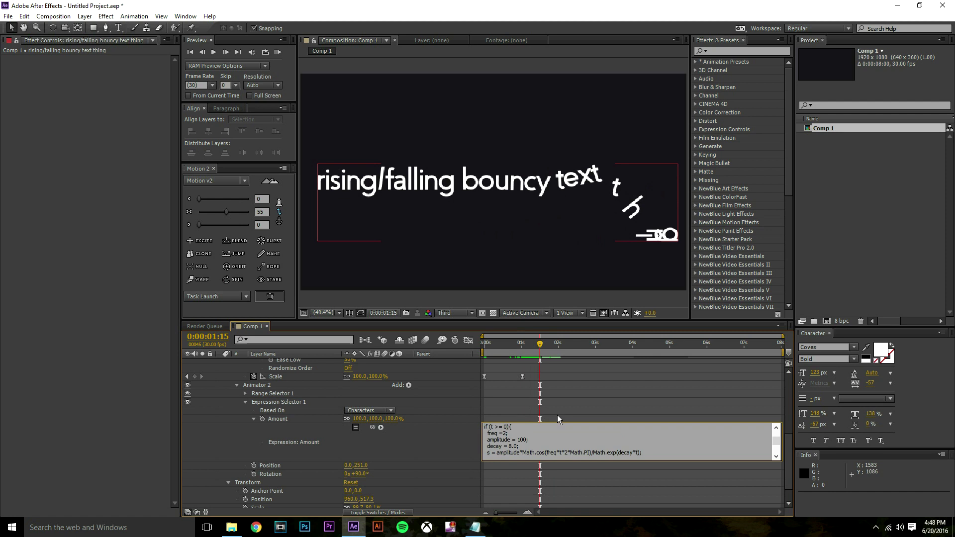
{"action": "left_click", "coordinate": [536, 358]}
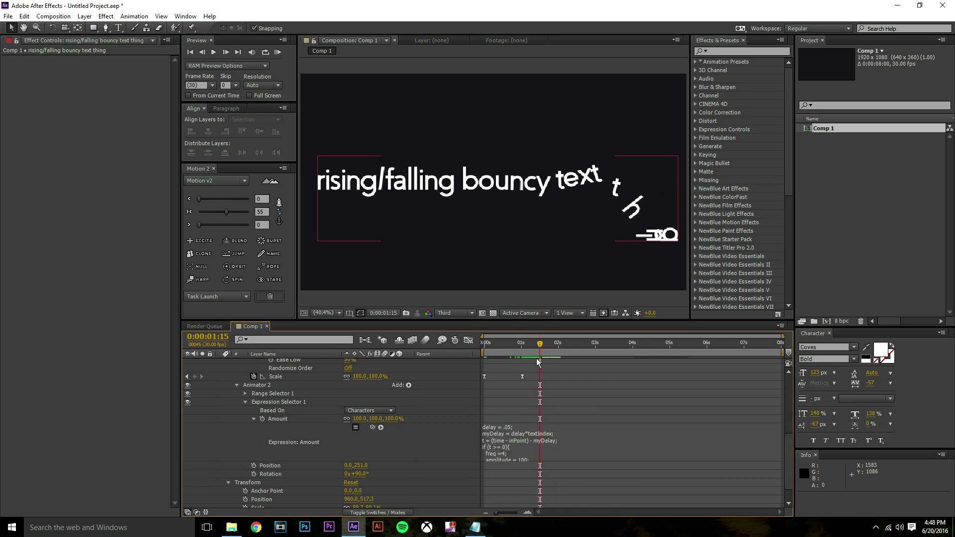
Preview the faster bounce, then undo to restore freq 2.
{"action": "left_click_drag", "start_coordinate": [532, 350], "coordinate": [514, 351]}
{"action": "key", "text": "space"}
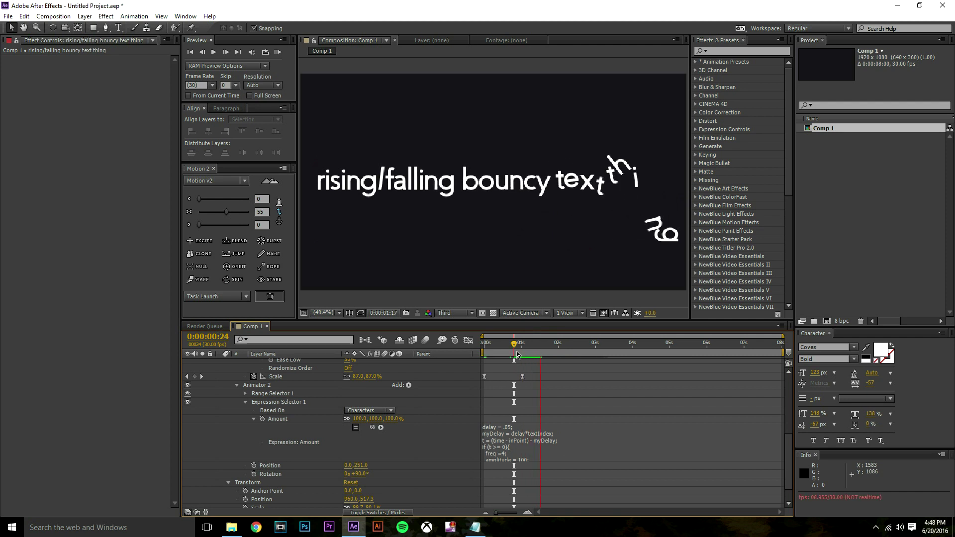
{"action": "key", "text": "space"}
{"action": "key", "text": "ctrl+z"}
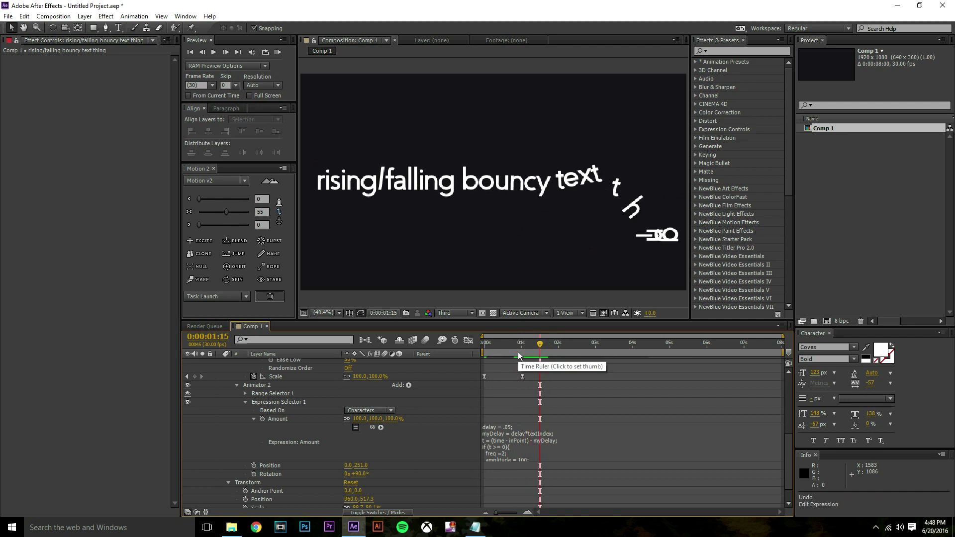
{"action": "left_click_drag", "start_coordinate": [517, 351], "coordinate": [539, 362]}
Collapse the text layer's properties and add a New Mask to the text layer.
{"action": "scroll", "coordinate": [532, 380], "scroll_direction": "up", "scroll_amount": 5}
{"action": "scroll", "coordinate": [515, 386], "scroll_direction": "up", "scroll_amount": 2}
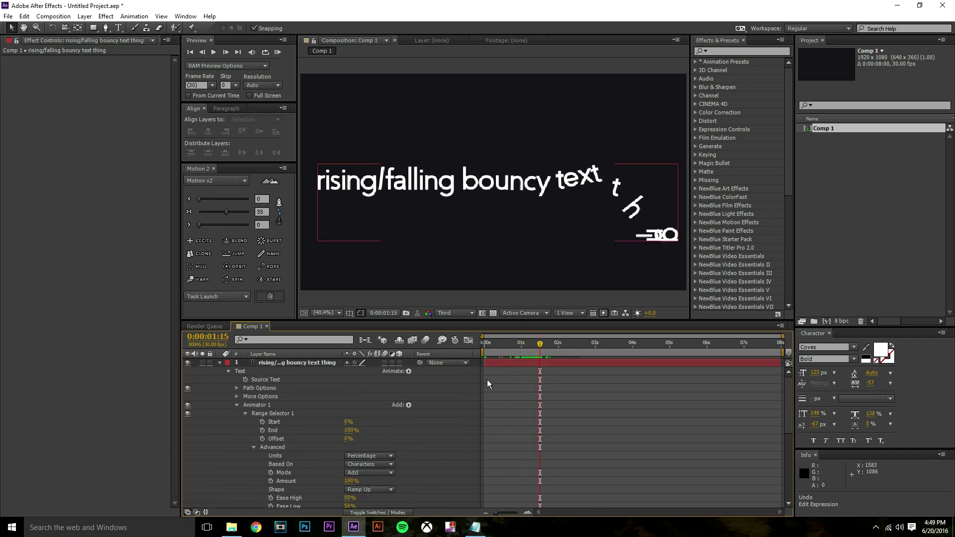
{"action": "left_click", "coordinate": [220, 363]}
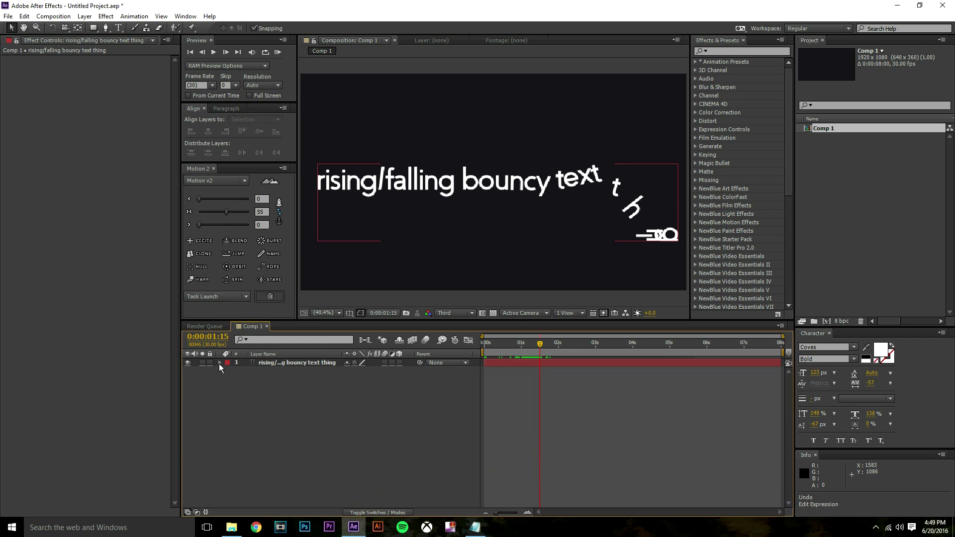
{"action": "left_click", "coordinate": [229, 382]}
{"action": "left_click_drag", "start_coordinate": [540, 346], "coordinate": [572, 353]}
{"action": "left_click", "coordinate": [571, 366]}
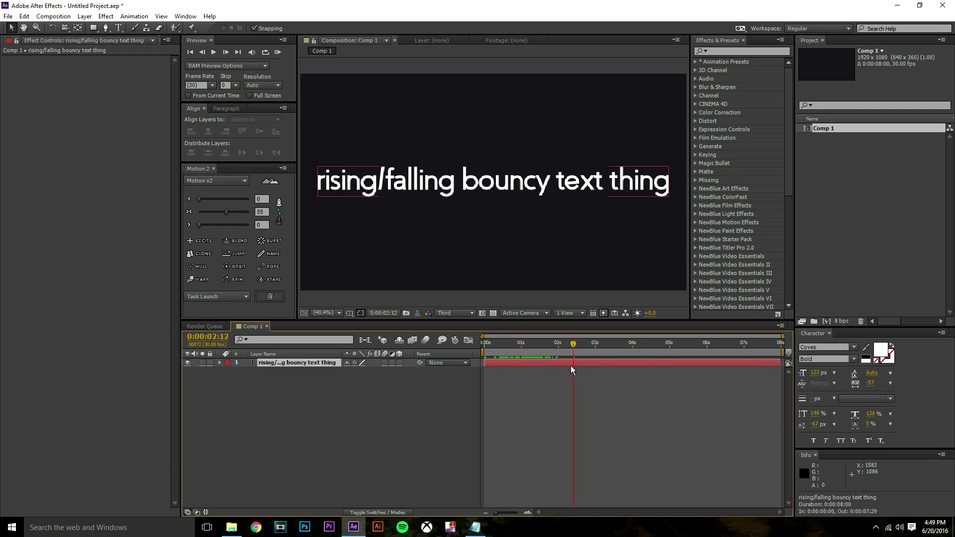
{"action": "right_click", "coordinate": [571, 365]}
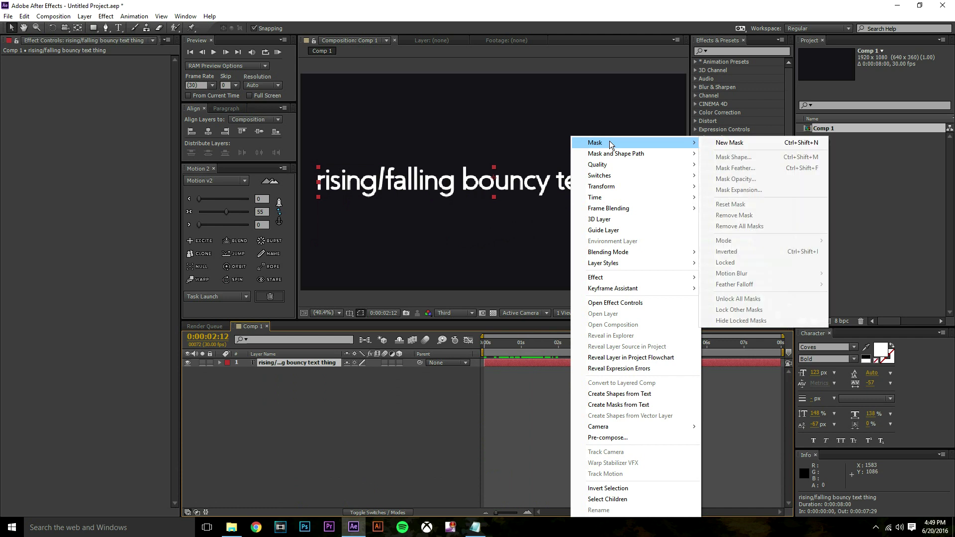
{"action": "left_click", "coordinate": [327, 377]}
{"action": "right_click", "coordinate": [325, 363]}
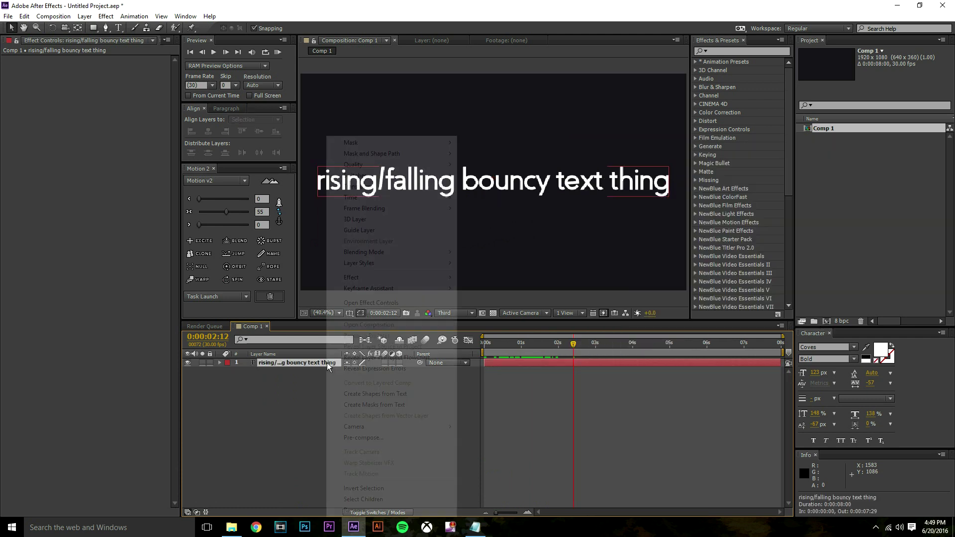
{"action": "mouse_move", "coordinate": [443, 144]}
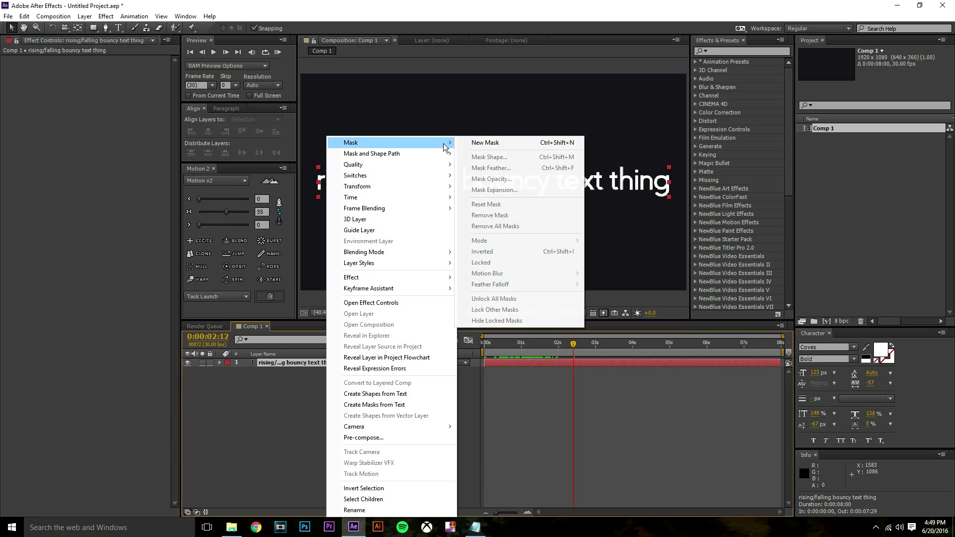
{"action": "left_click", "coordinate": [494, 143]}
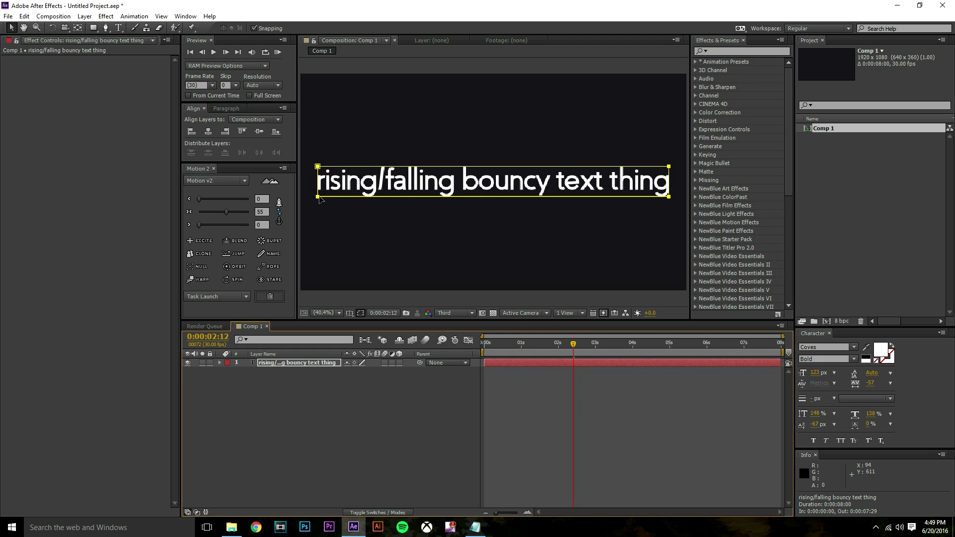
Stretch the mask's top, bottom and right edges outward to enclose the text.
{"action": "left_click", "coordinate": [320, 199]}
{"action": "double_click", "coordinate": [549, 198]}
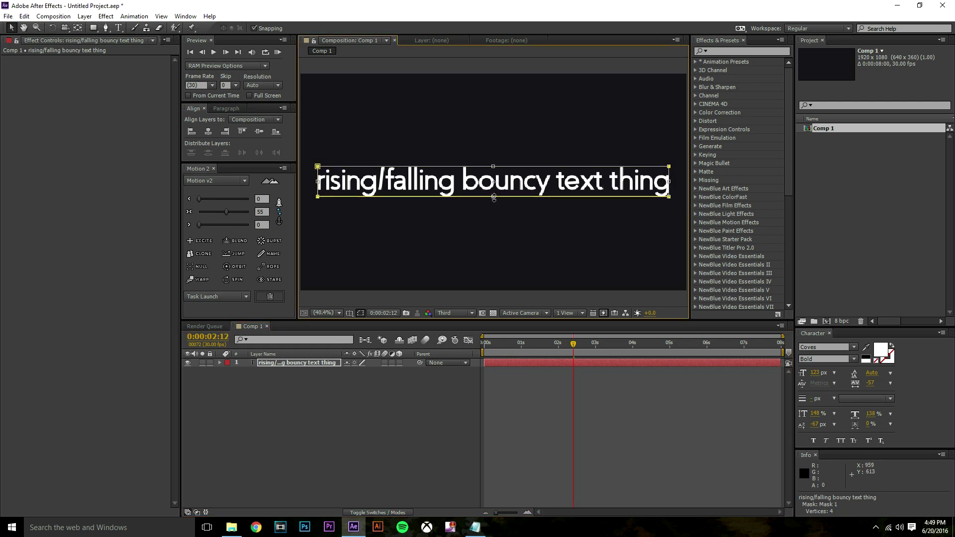
{"action": "left_click_drag", "start_coordinate": [493, 199], "coordinate": [494, 205]}
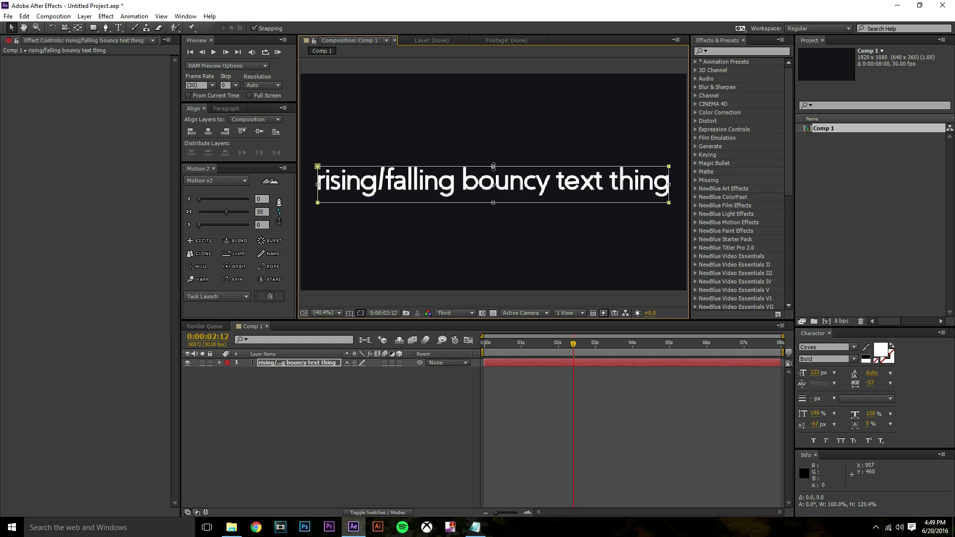
{"action": "left_click_drag", "start_coordinate": [494, 166], "coordinate": [494, 157]}
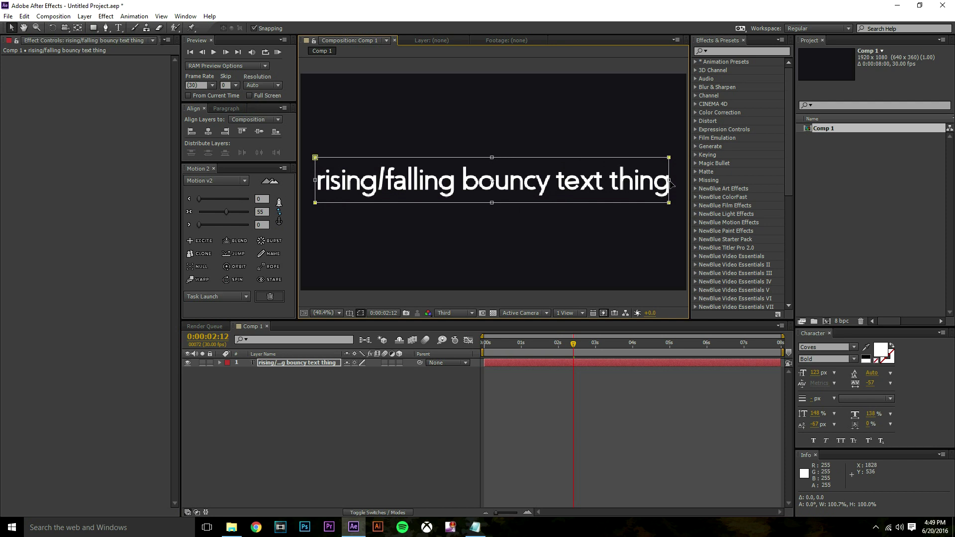
{"action": "left_click_drag", "start_coordinate": [672, 182], "coordinate": [674, 182]}
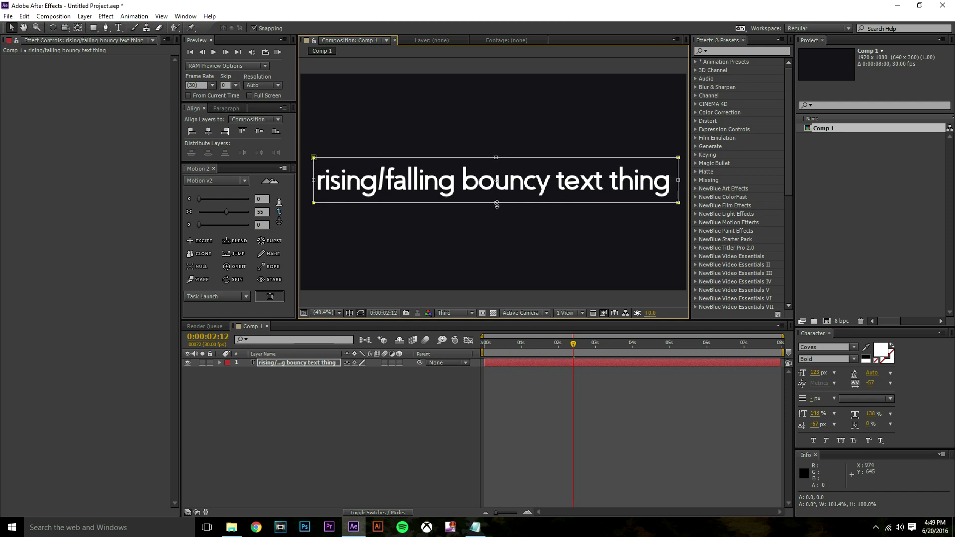
{"action": "mouse_move", "coordinate": [497, 212]}
{"action": "left_mouse_down"}
{"action": "mouse_move", "coordinate": [491, 273]}
{"action": "mouse_move", "coordinate": [496, 210]}
{"action": "left_mouse_up"}
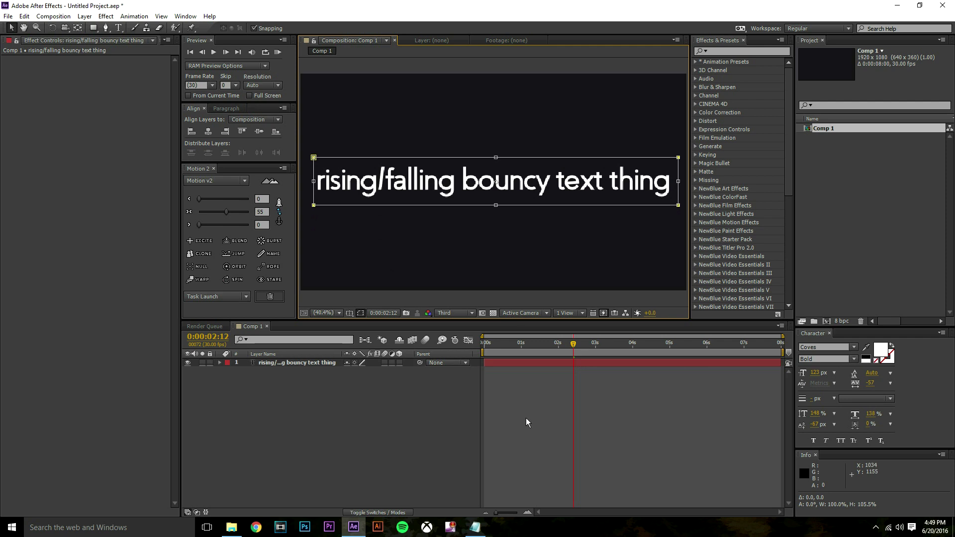
{"action": "left_click", "coordinate": [527, 418]}
{"action": "left_click", "coordinate": [485, 348]}
{"action": "key", "text": "space"}
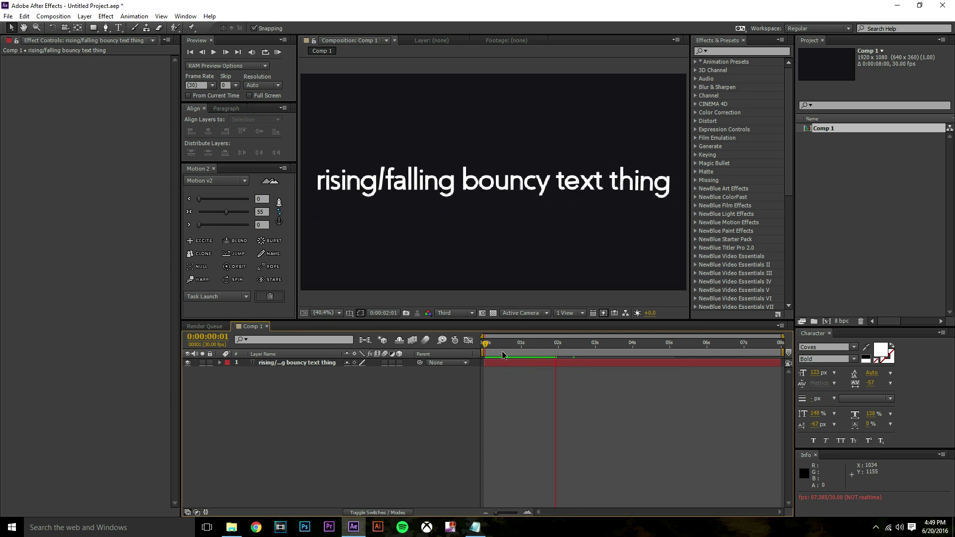
{"action": "left_click_drag", "start_coordinate": [508, 347], "coordinate": [541, 352]}
{"action": "left_click", "coordinate": [221, 363]}
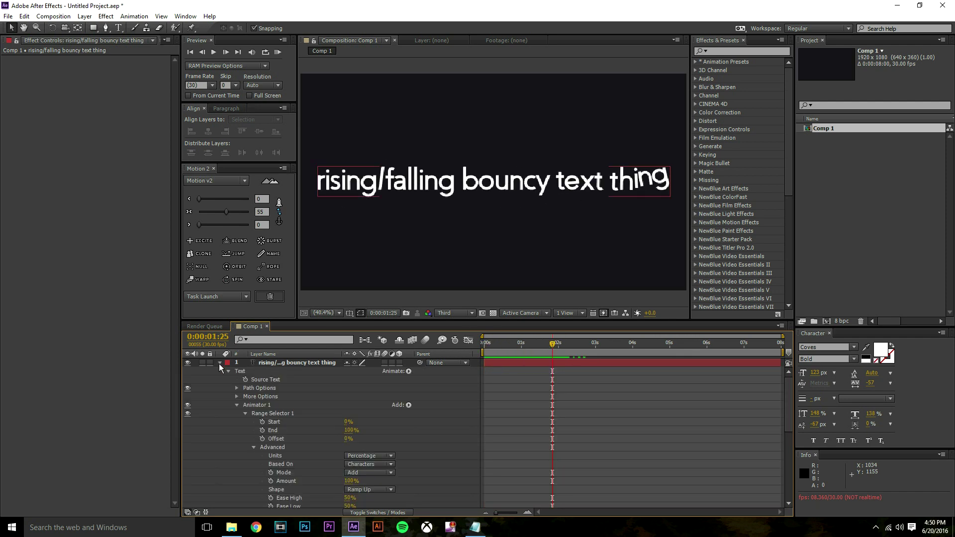
{"action": "left_click", "coordinate": [407, 372]}
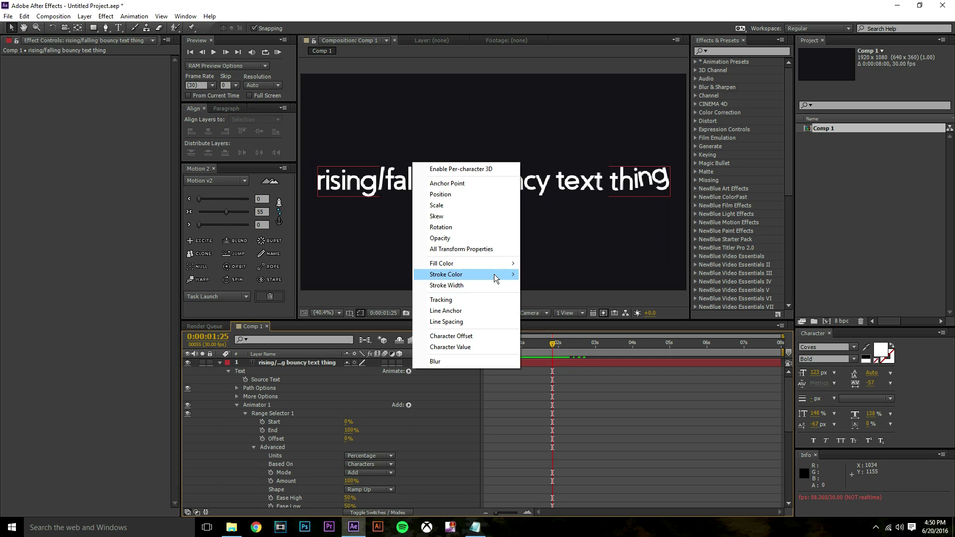
{"action": "mouse_move", "coordinate": [494, 274]}
{"action": "left_click", "coordinate": [551, 385]}
{"action": "scroll", "coordinate": [374, 403], "scroll_direction": "down", "scroll_amount": 4}
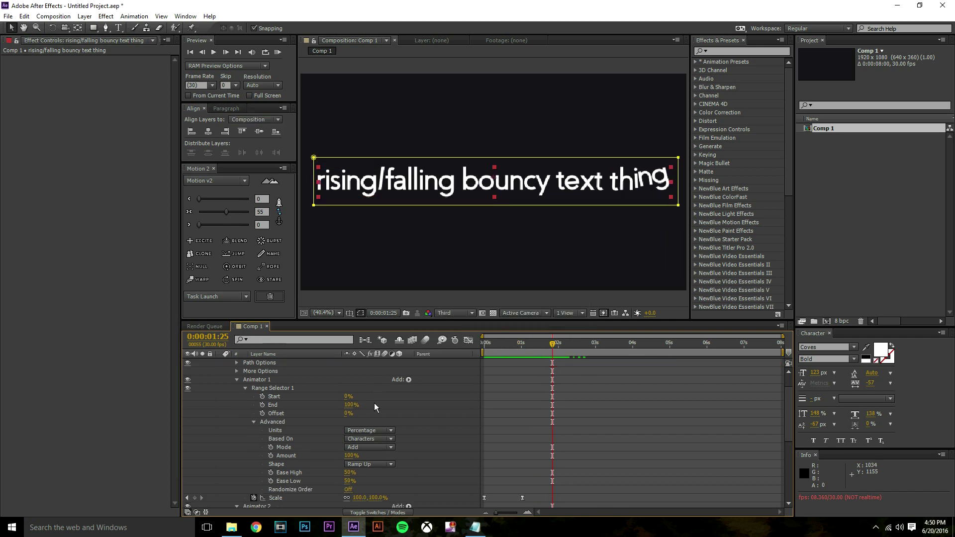
{"action": "scroll", "coordinate": [416, 424], "scroll_direction": "up", "scroll_amount": 5}
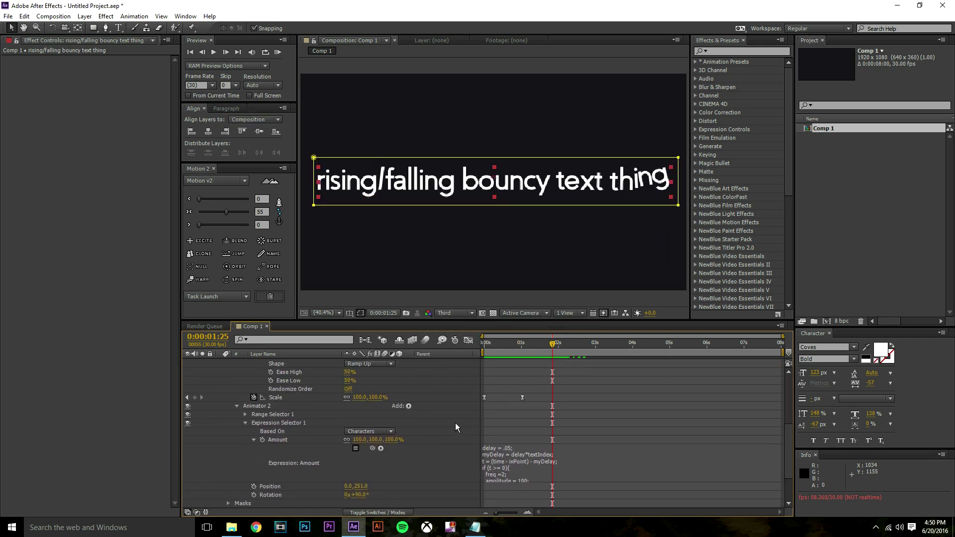
{"action": "left_click", "coordinate": [220, 362]}
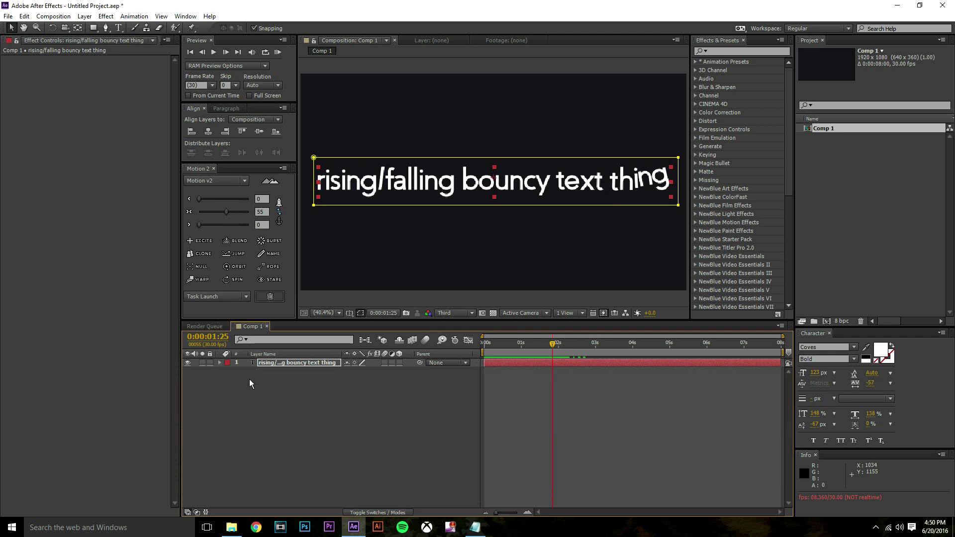
{"action": "left_click", "coordinate": [249, 379]}
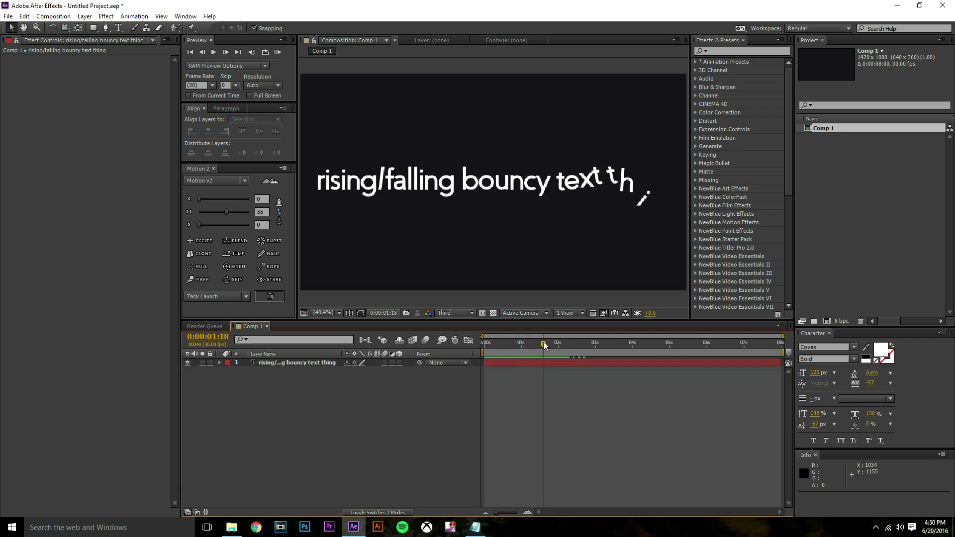